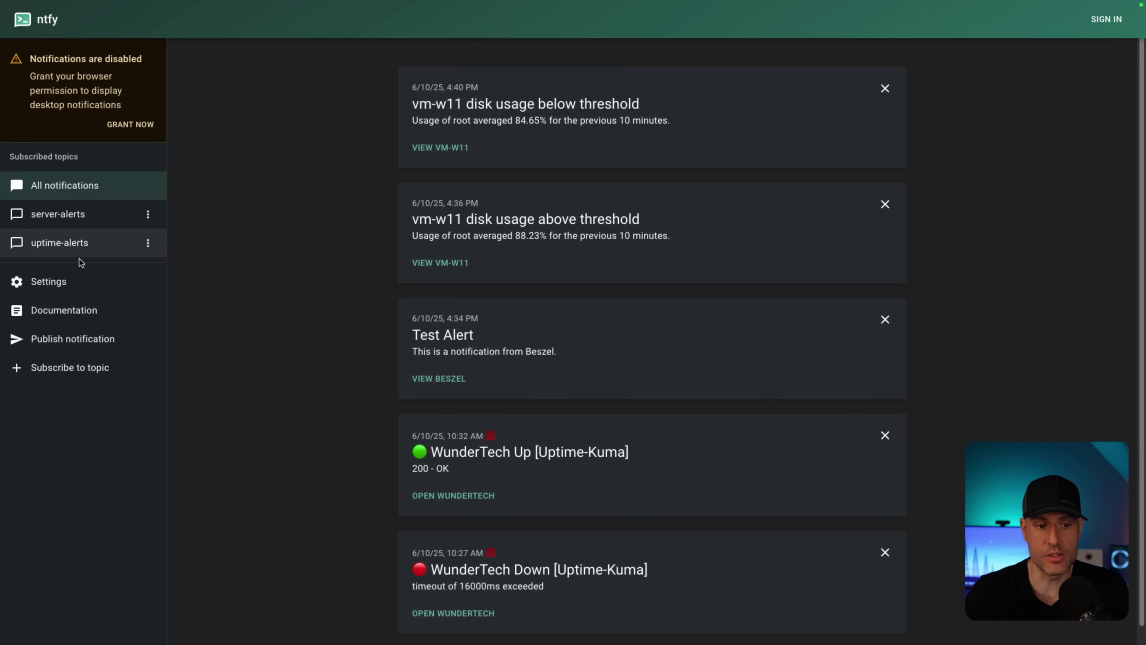
Step: Look at the Subscribe to topic dialog without subscribing, and view the server-alerts and uptime-alerts notifications
left_click(85, 368)
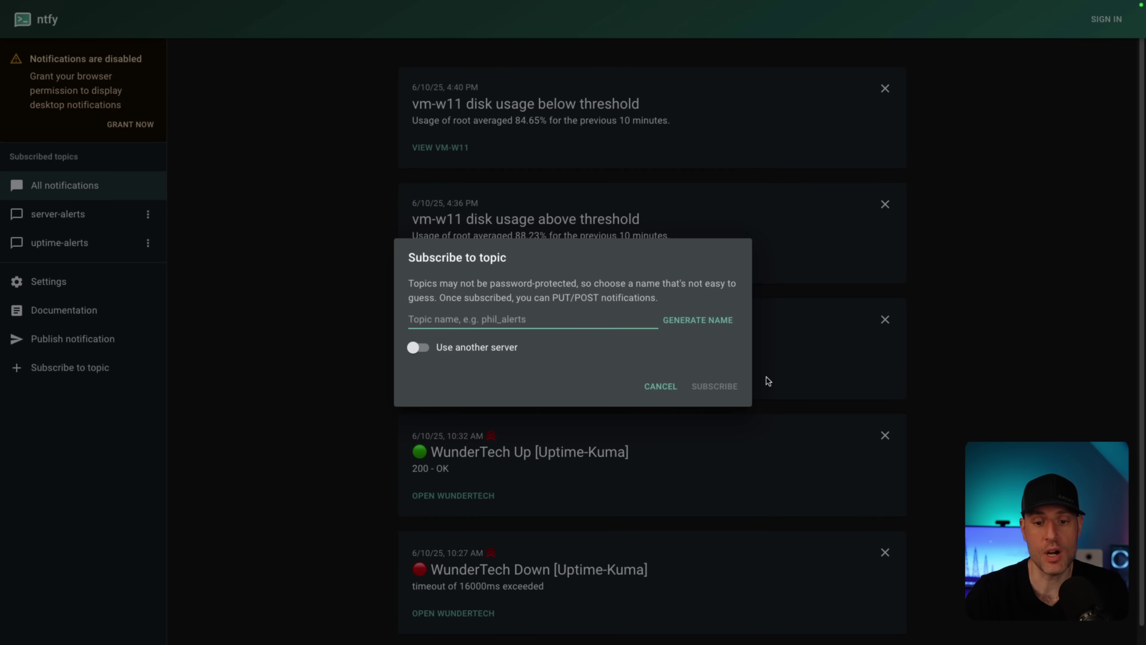
left_click(662, 388)
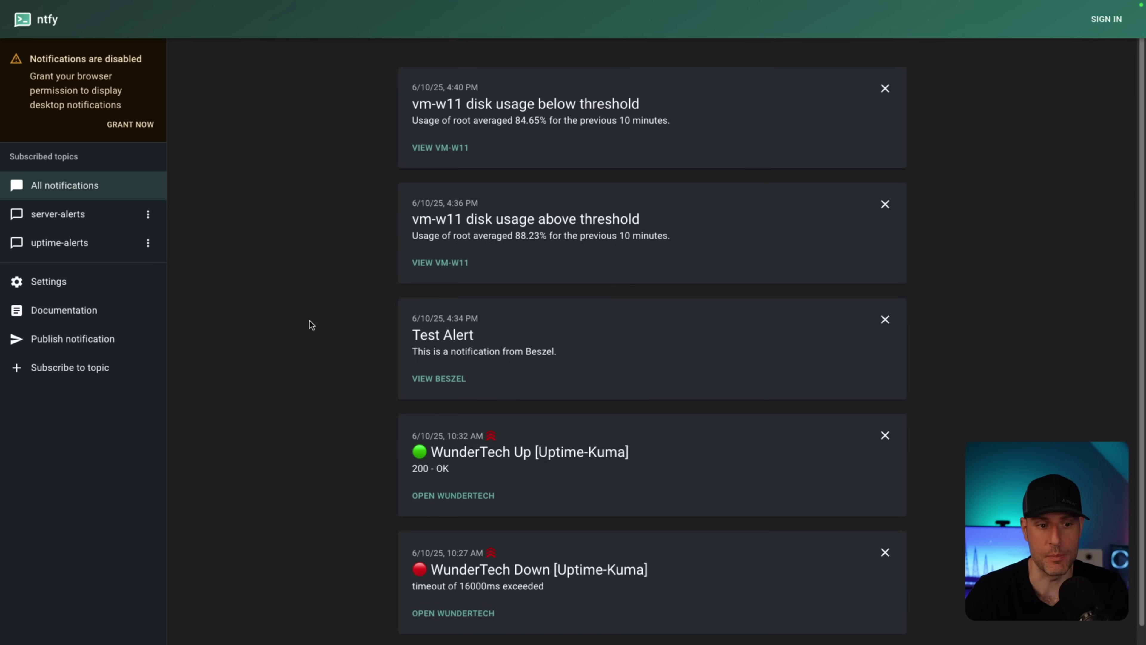
left_click(70, 221)
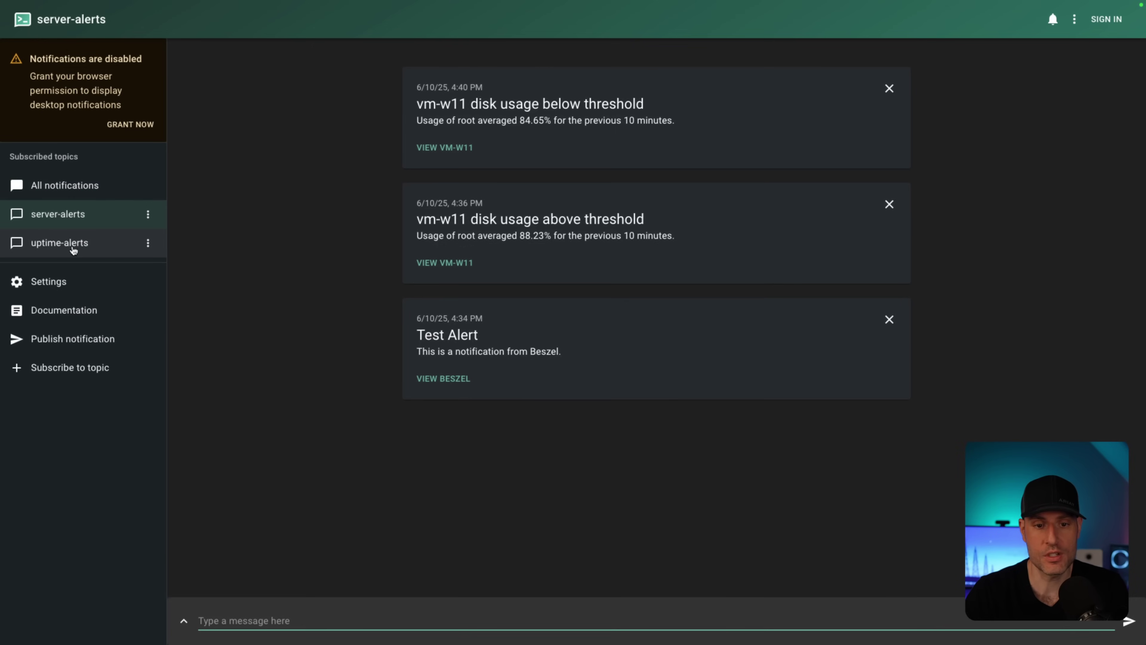
left_click(73, 249)
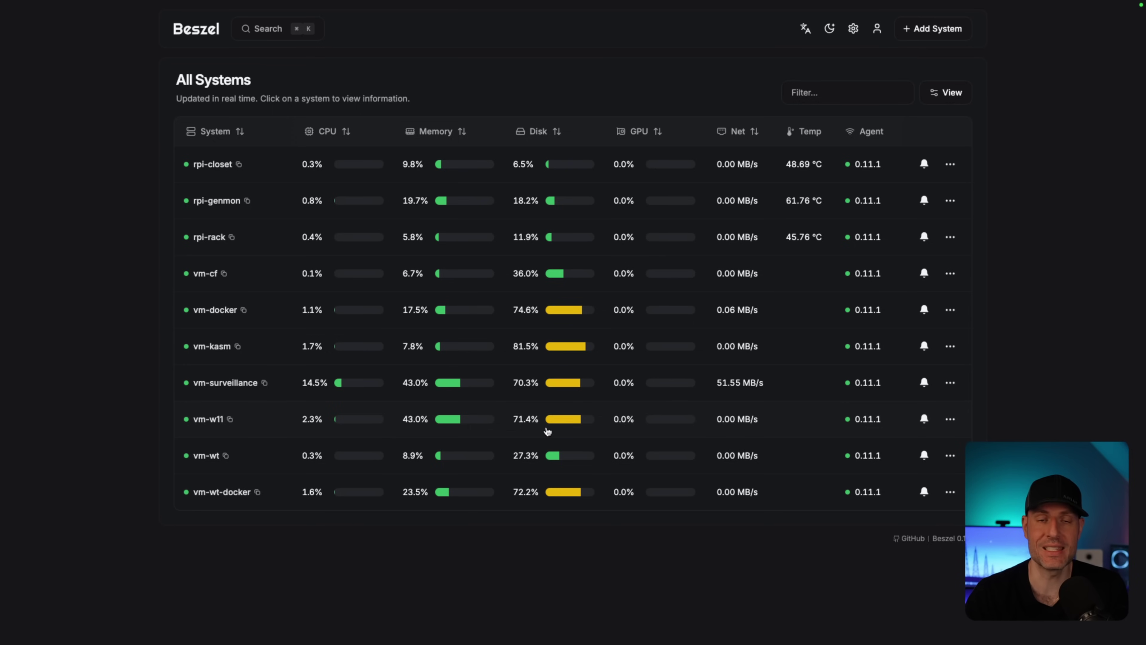
Step: Switch to Beszel and view the usage charts of vm-w11 and vm-surveillance, returning to the systems overview
left_click(275, 429)
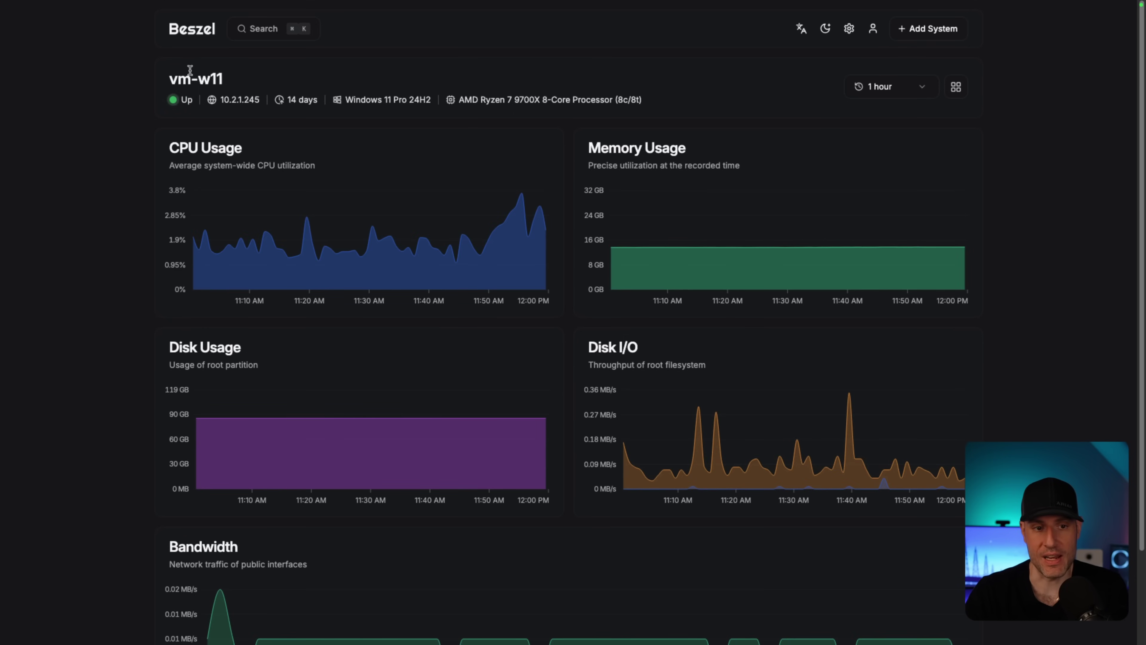
left_click(195, 31)
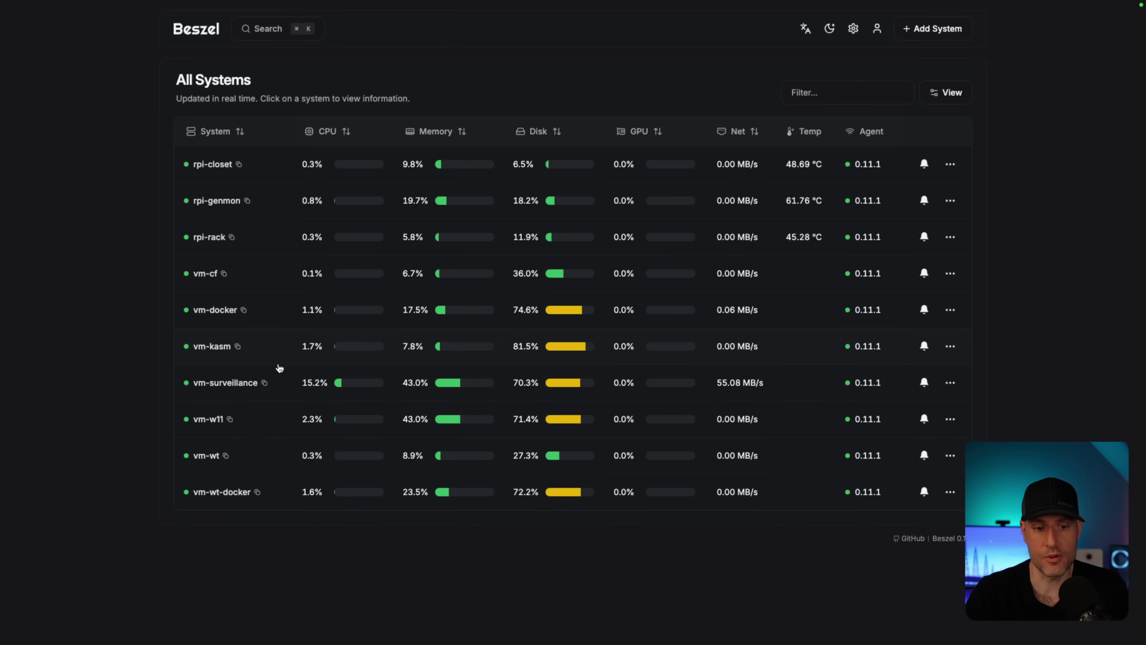
left_click(286, 390)
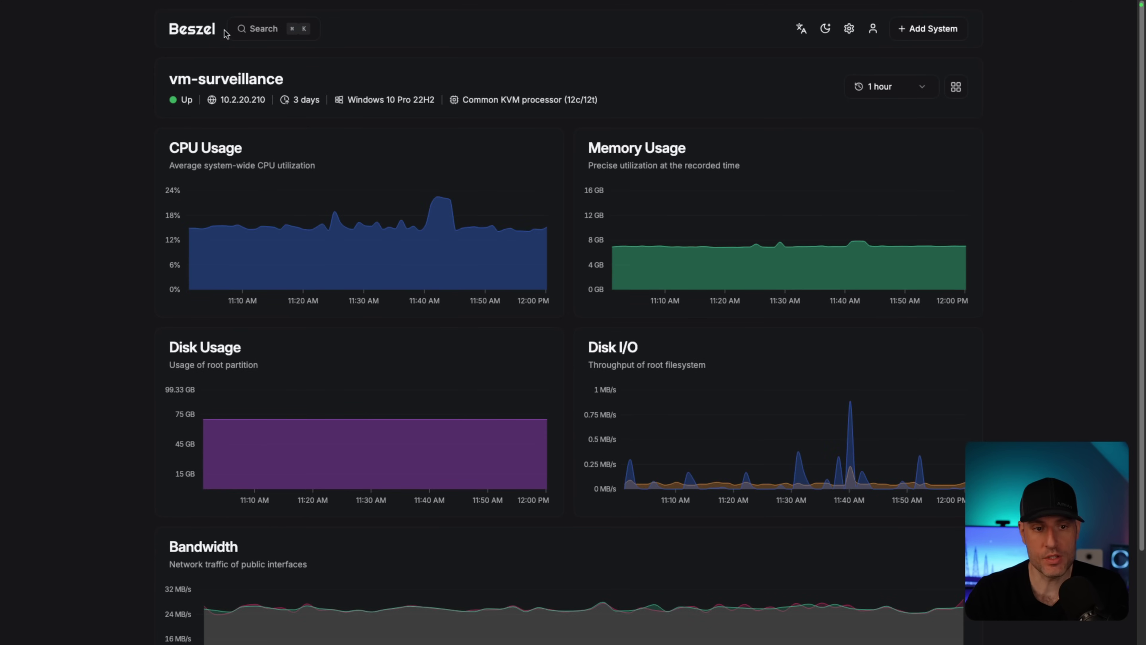
left_click(204, 33)
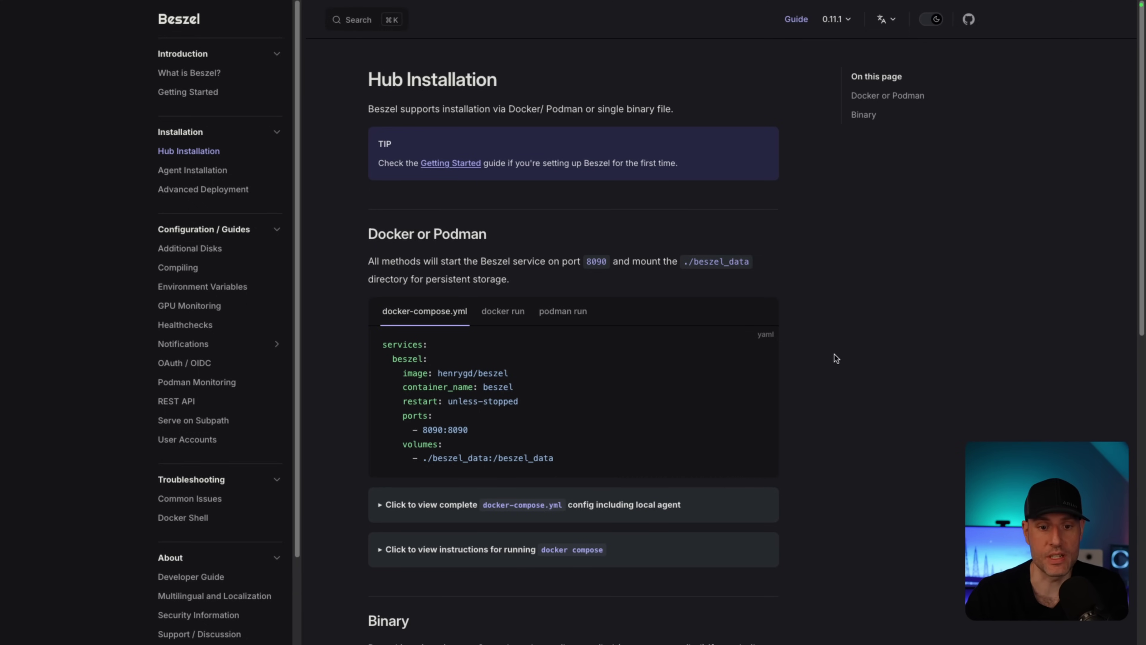
Step: Examine the Docker compose configuration and the Linux install script command in the Beszel Hub Installation documentation
scroll(550, 384, "down", 1)
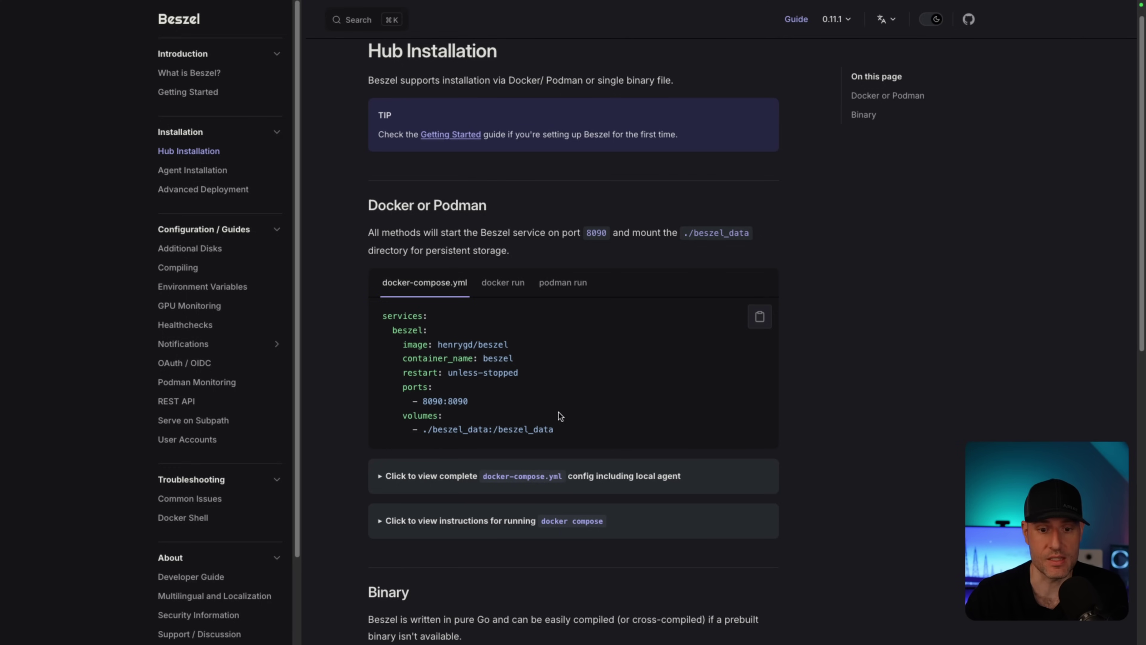
scroll(560, 417, "down", 1)
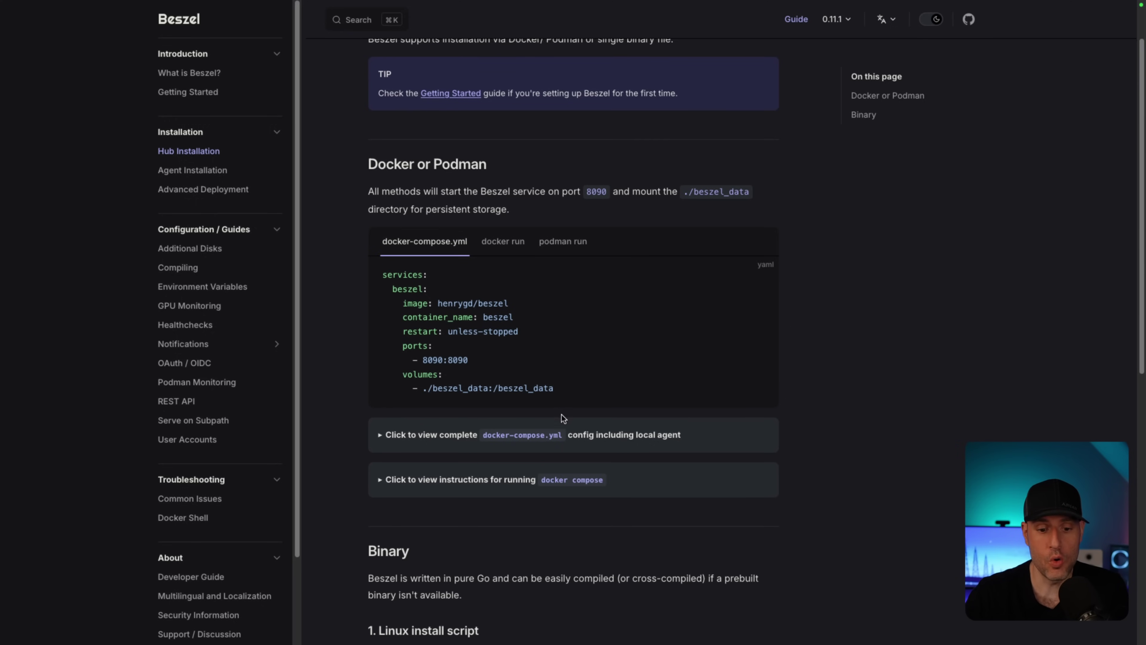
scroll(542, 406, "down", 8)
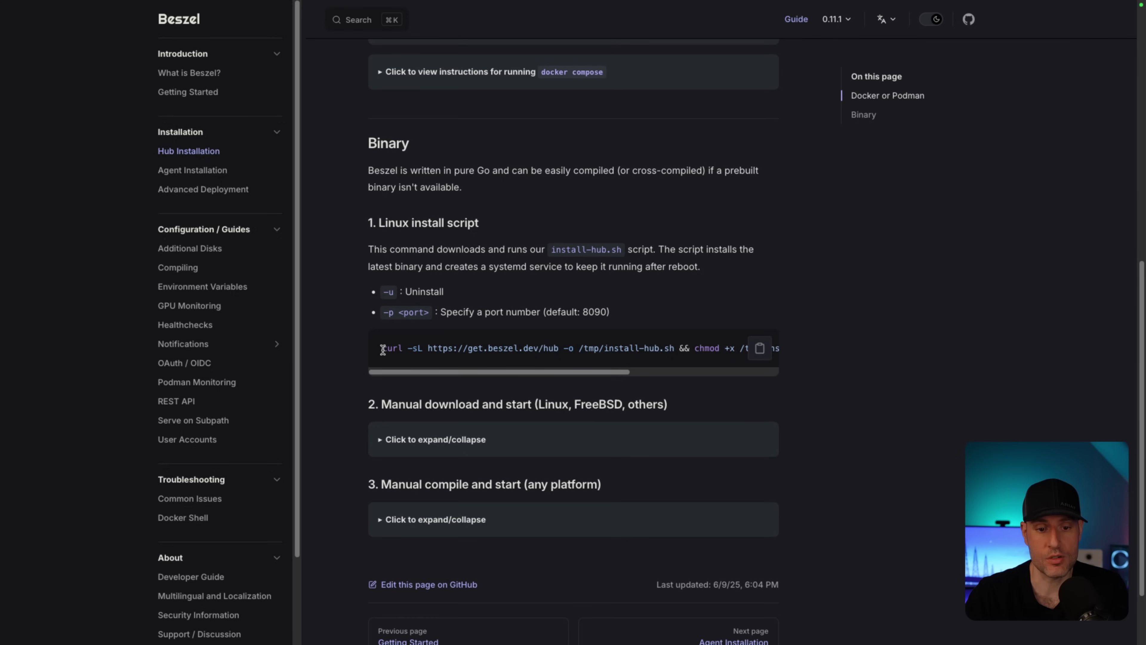
left_click_drag(382, 349, 804, 347)
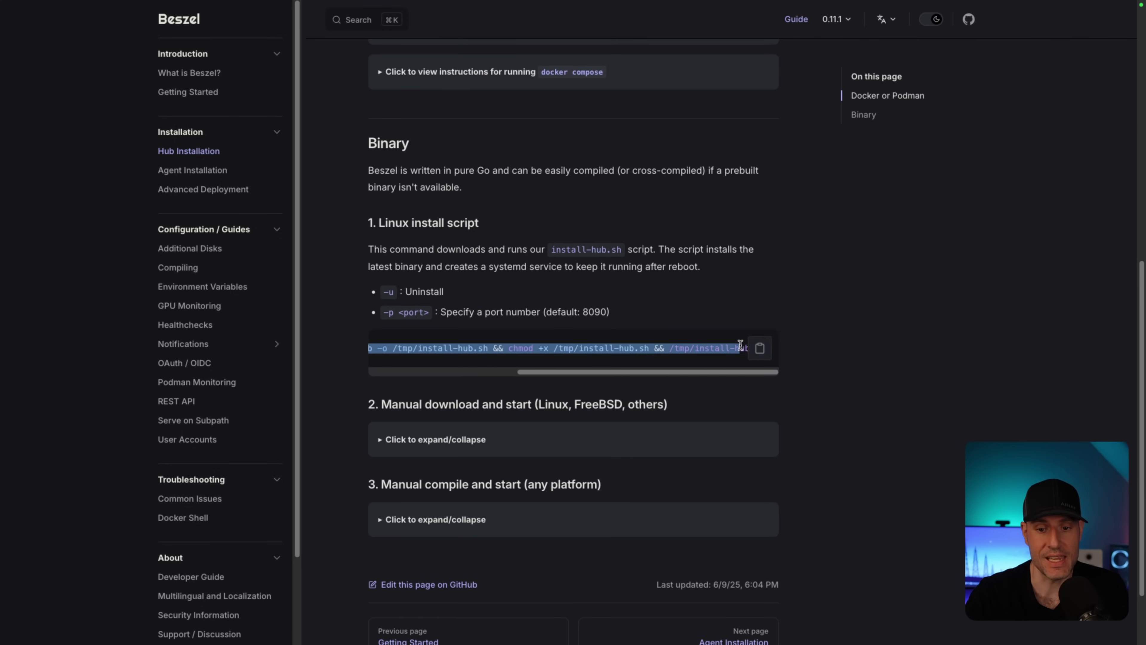
triple_click(603, 356)
left_click(363, 354)
scroll(364, 354, "left", 10)
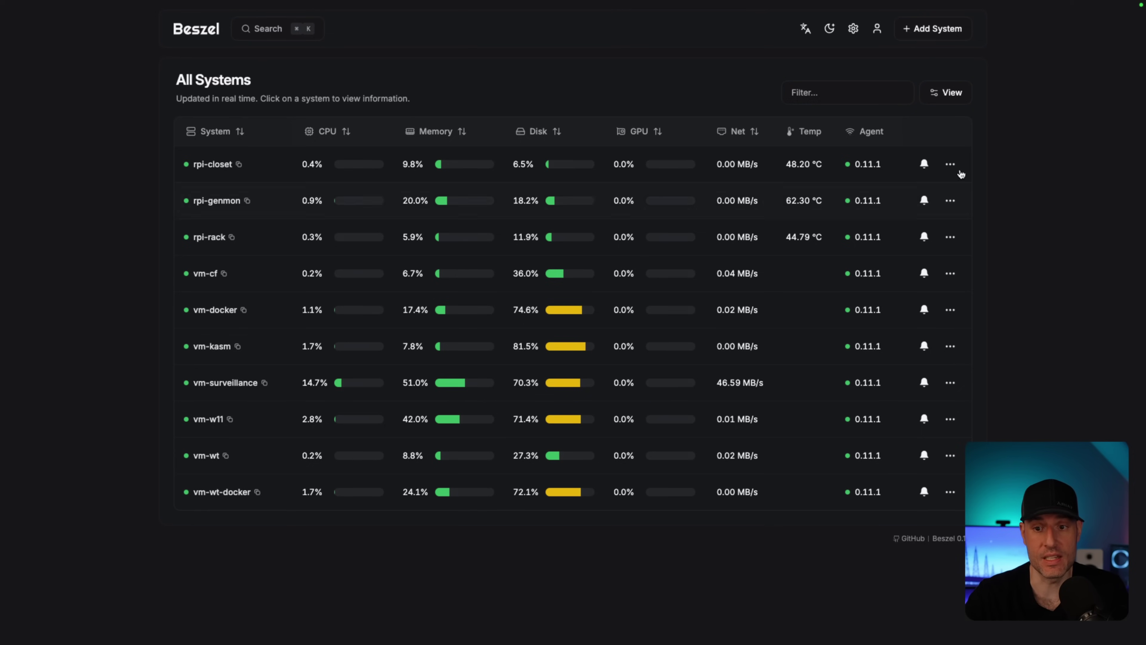
Step: Start adding a new Beszel system with the name vm-ntp and host 10.2.20.209
left_click(933, 31)
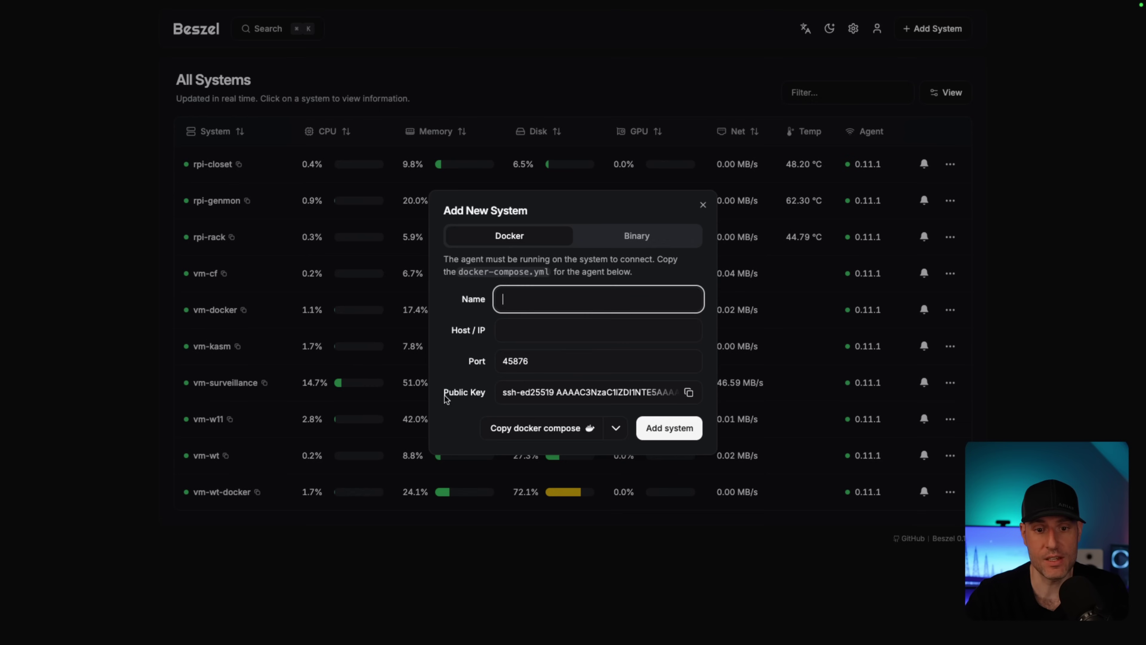
type("vm-ntp")
left_click(543, 339)
type("10.2.20.209")
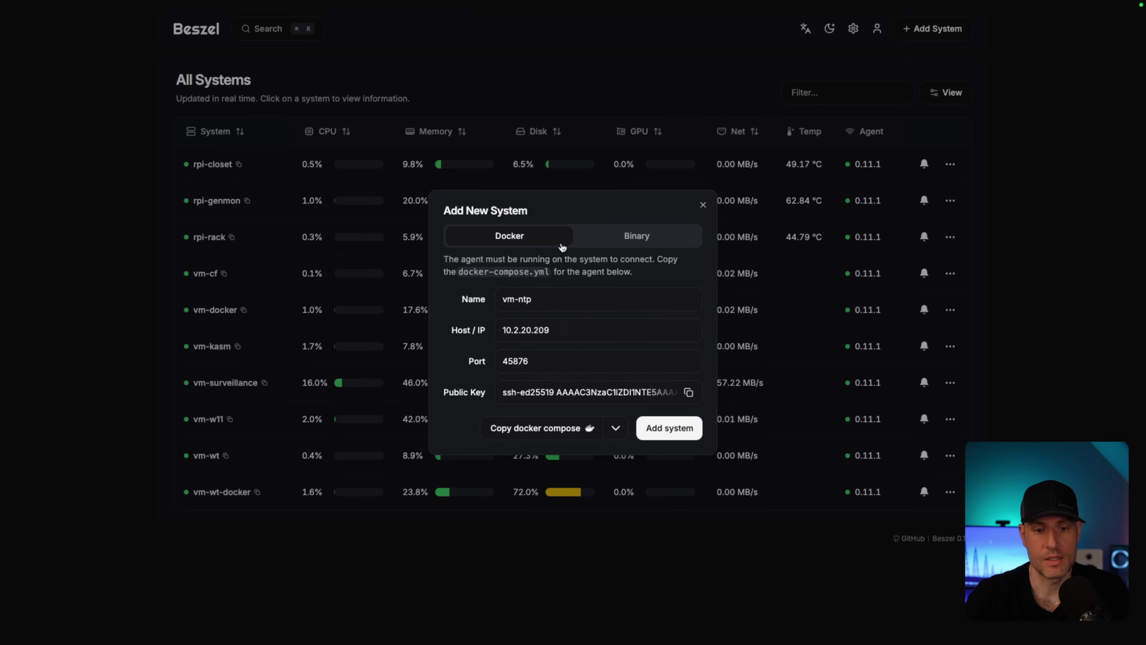
Step: Choose the Binary install method for vm-ntp and copy the Linux agent install command
left_click(595, 237)
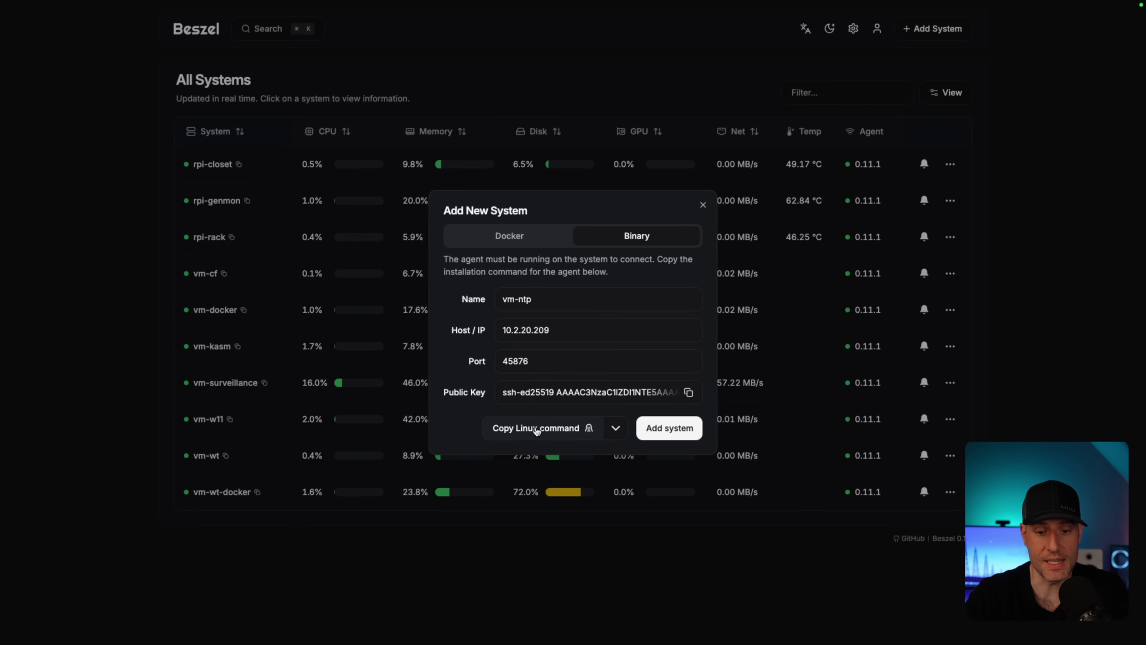
left_click(616, 427)
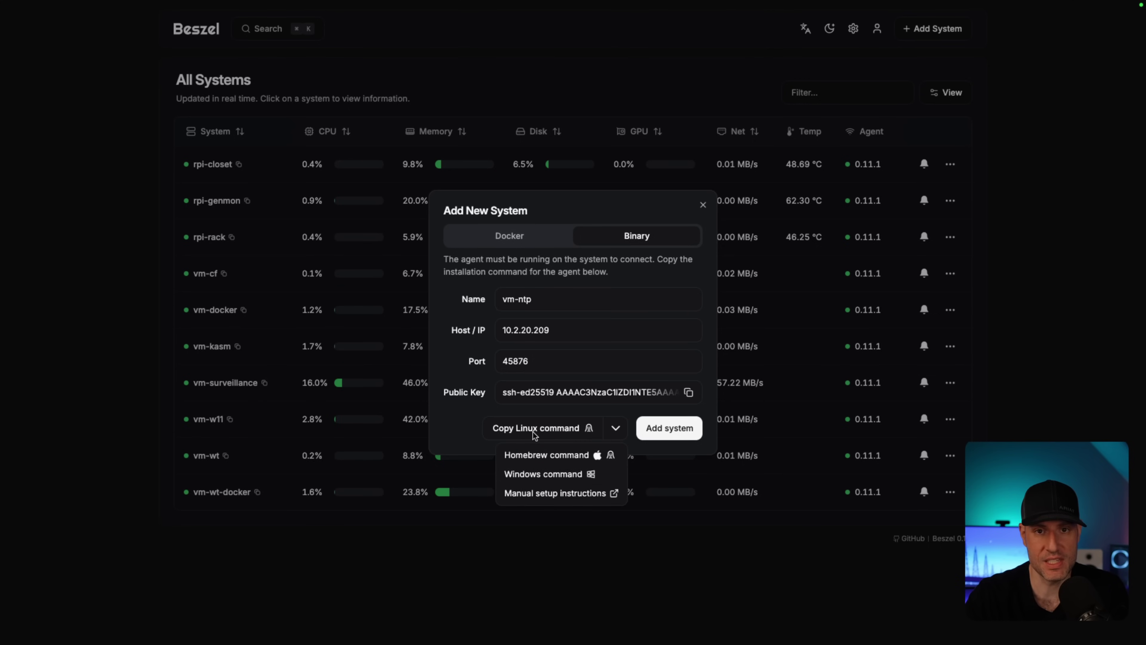
left_click(476, 432)
left_click(527, 432)
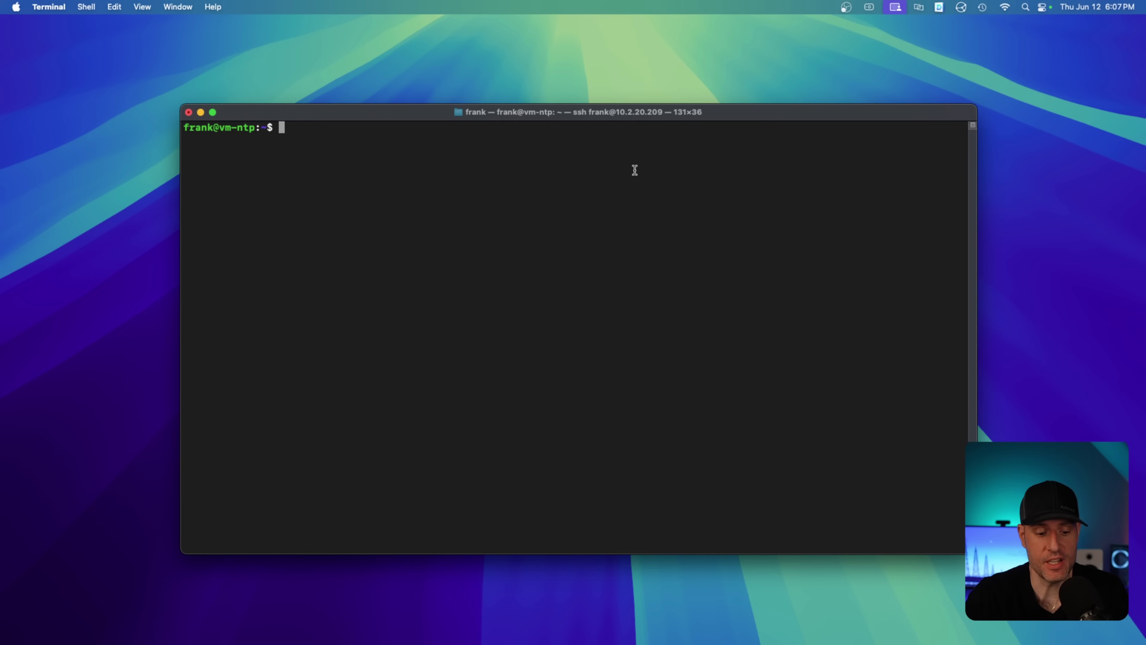
Step: Switch to the Terminal session on vm-ntp and run the copied agent install command, entering the sudo password
key("super+v")
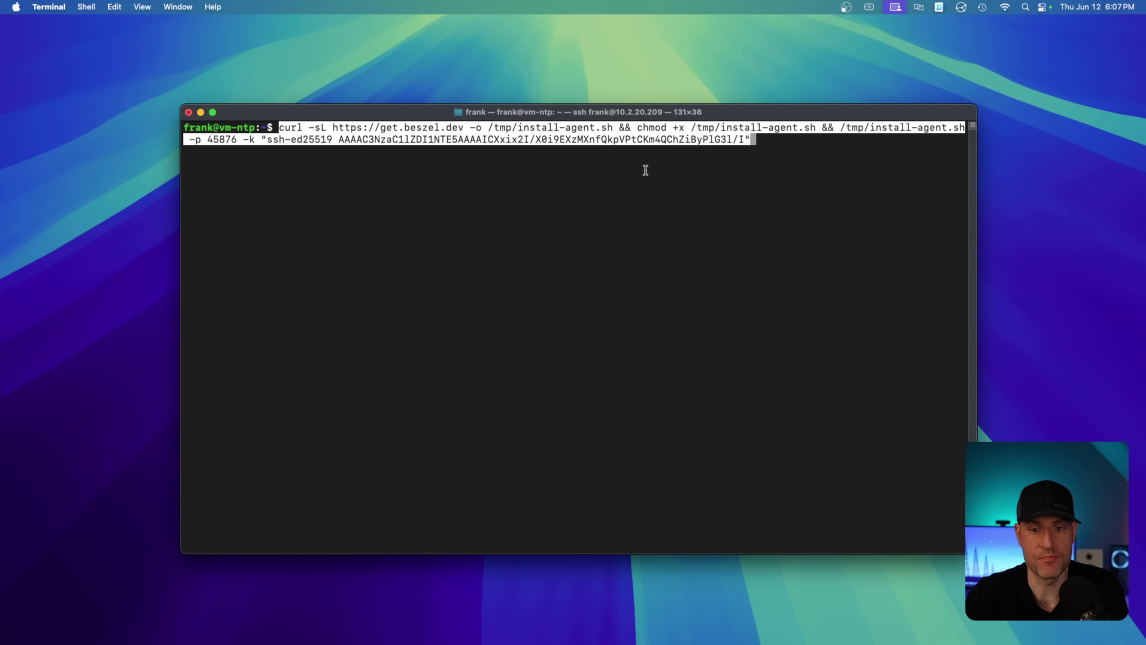
key("Return")
key("Return")
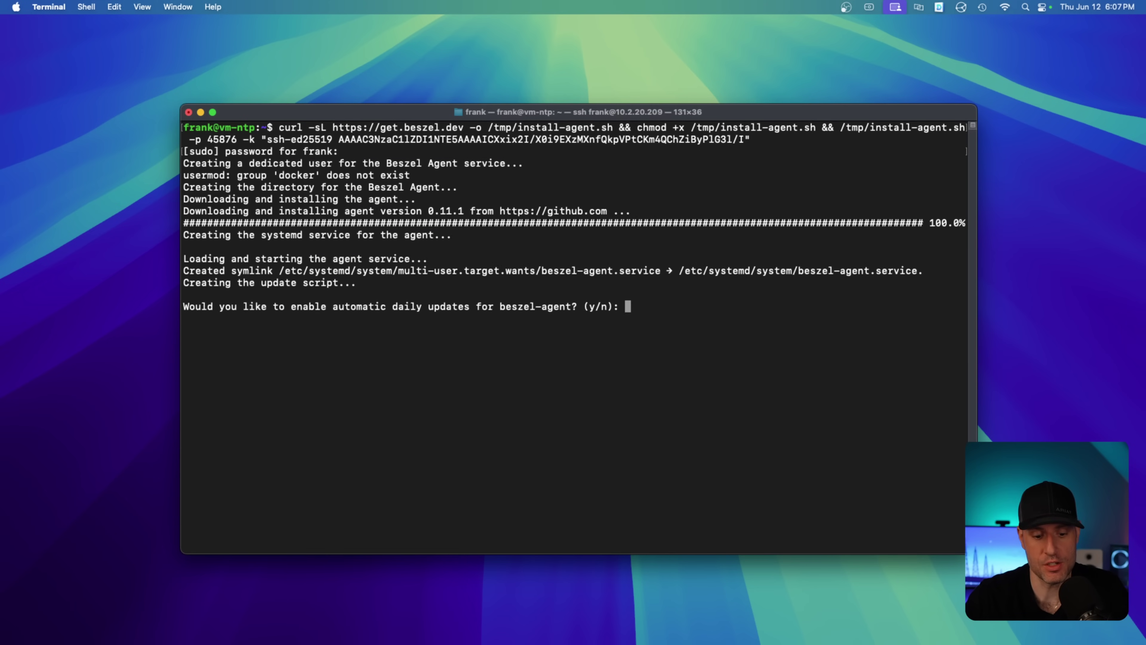
Step: Enable automatic daily updates for beszel-agent and finish adding the vm-ntp system back in Beszel
type("y")
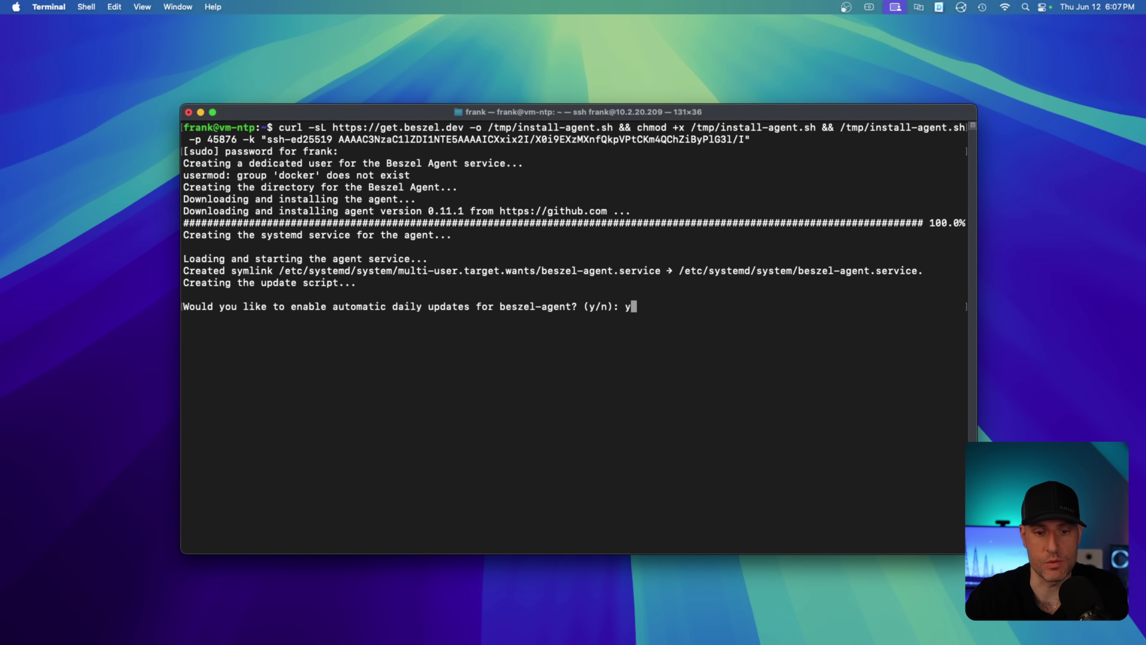
key("Return")
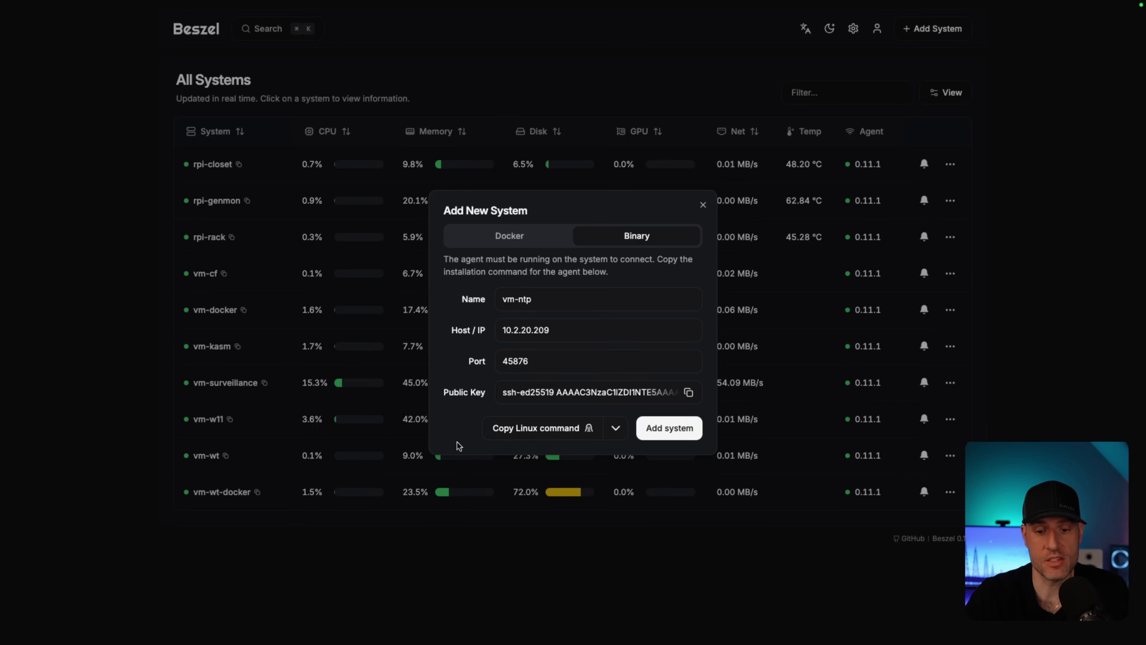
left_click(673, 429)
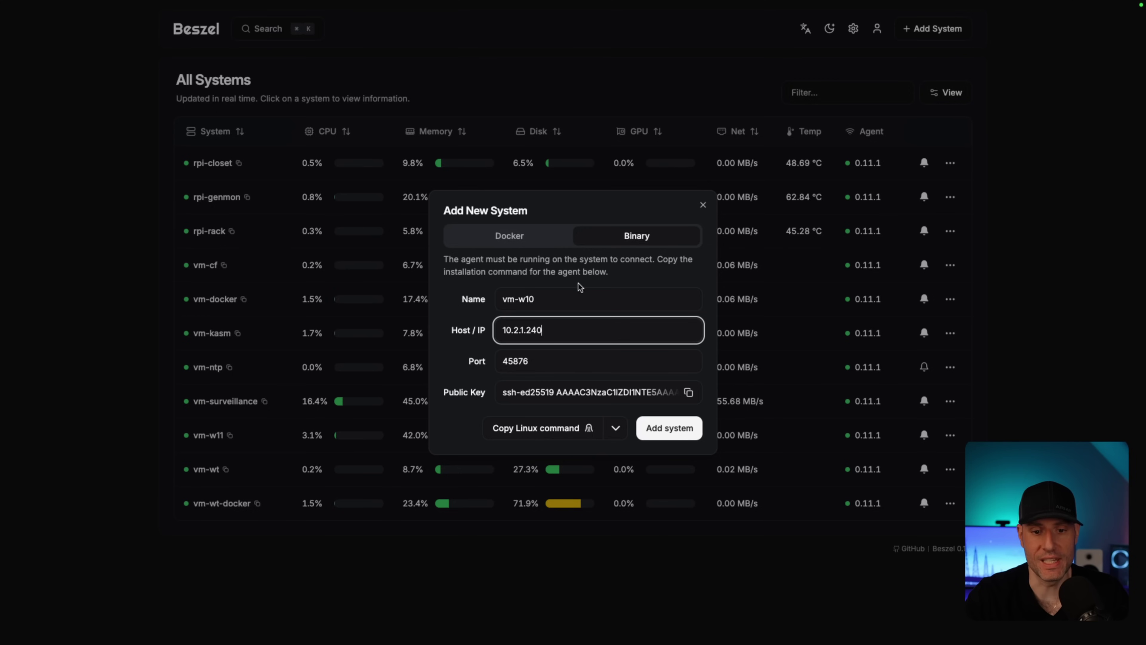
Step: Copy the Windows agent install command for the new system vm-w10 at host 10.2.1.240
left_click(616, 432)
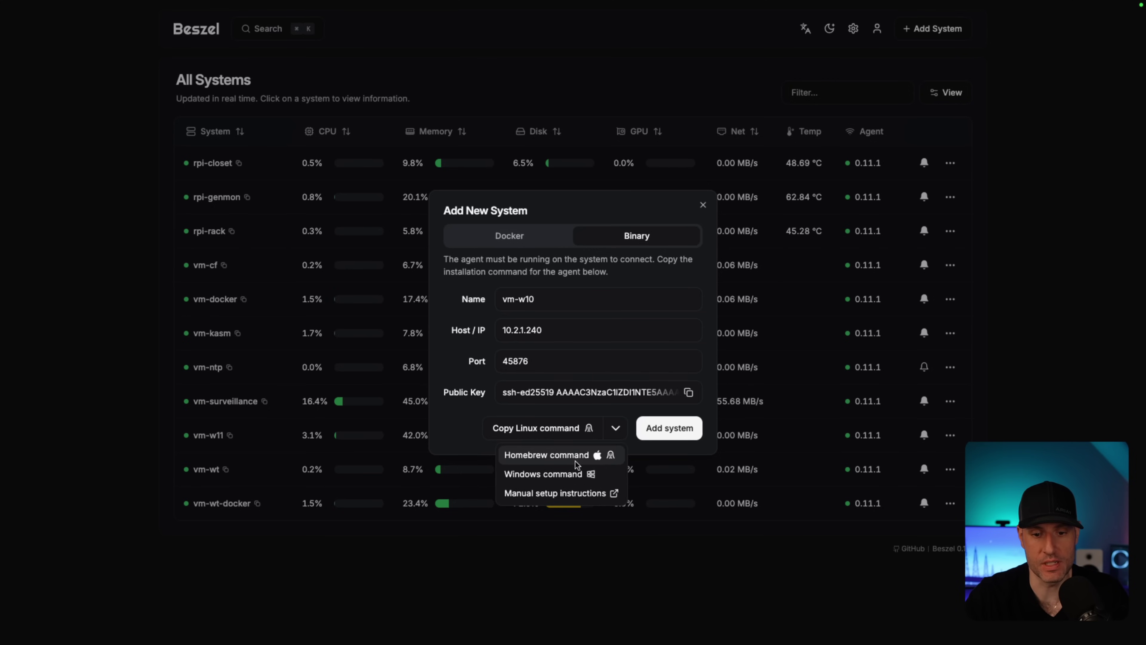
left_click(570, 475)
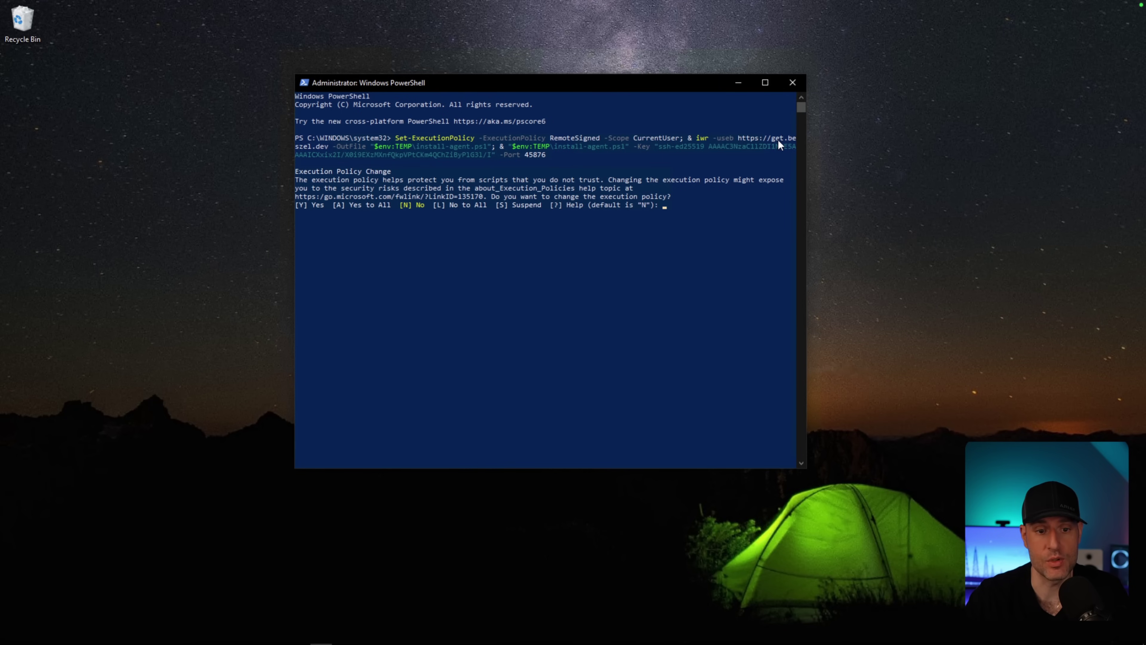
Step: Accept the execution policy change for the agent install in PowerShell, and add the vm-w10 system in Beszel
type("y")
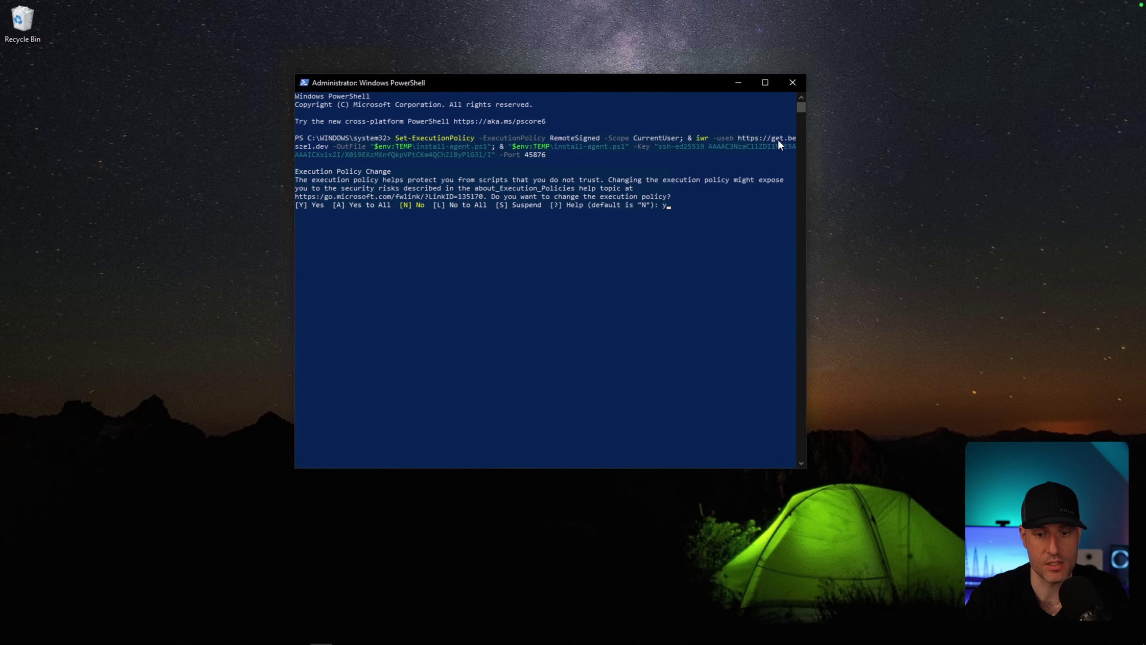
key("Return")
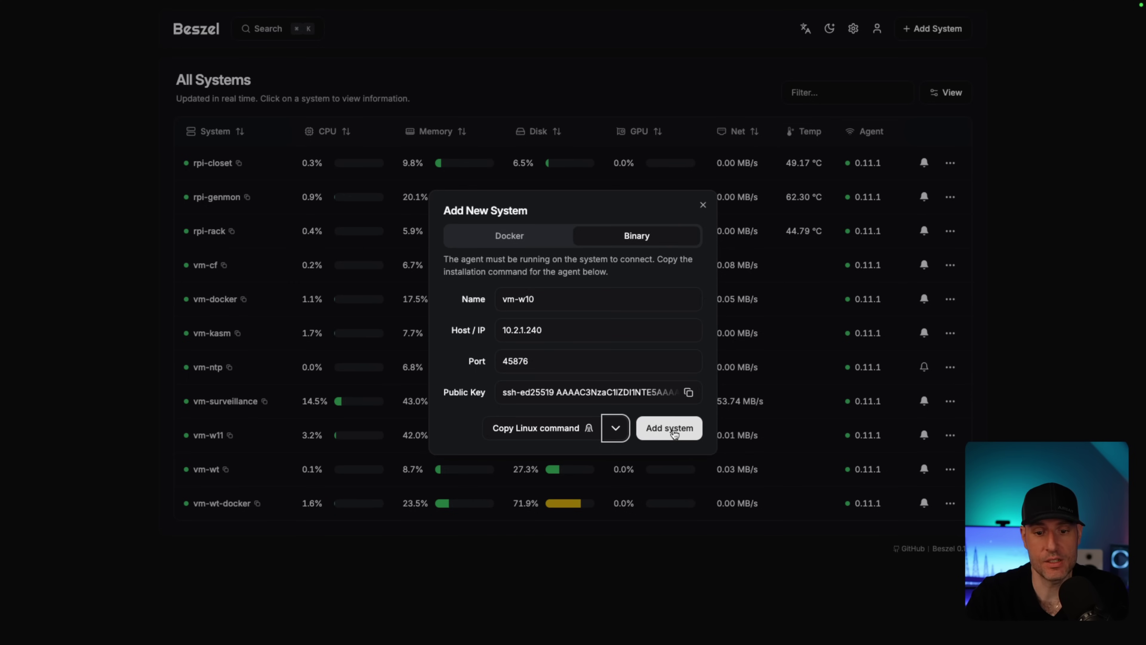
left_click(671, 429)
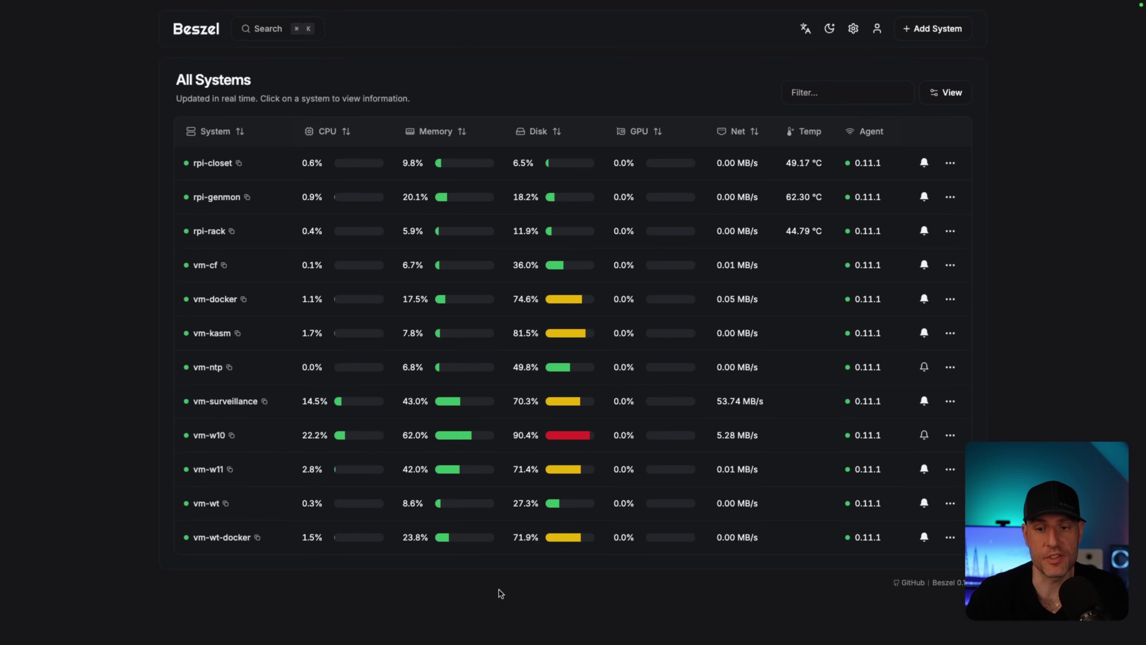
Step: Review the alert thresholds for rpi-closet and the alert options for All Systems
left_click(924, 162)
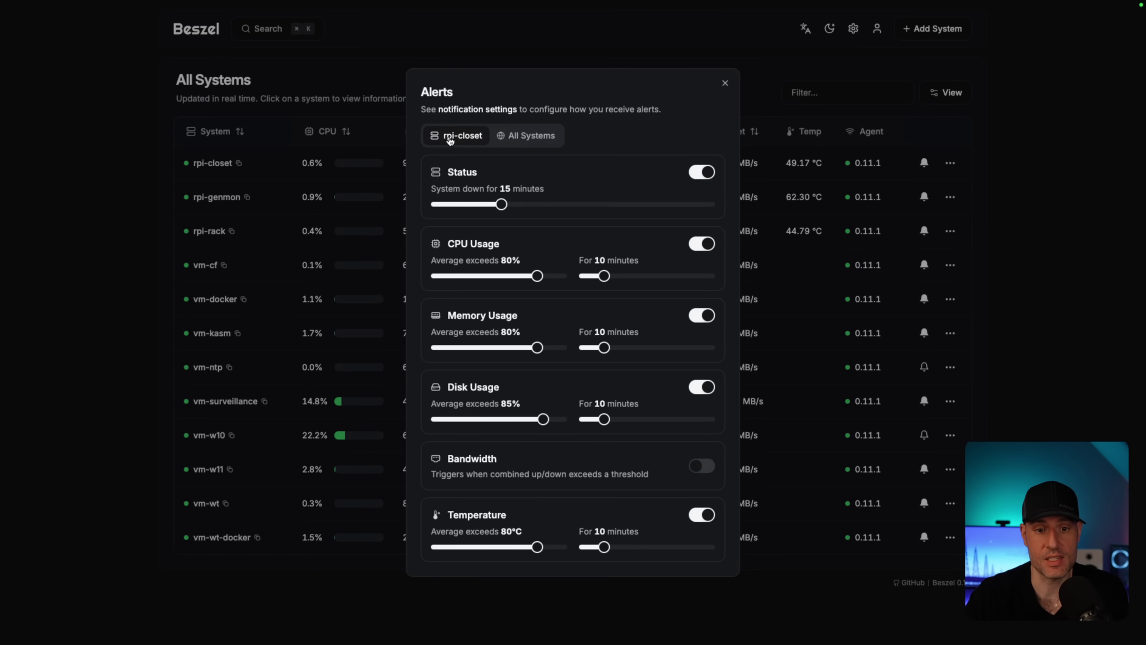
left_click(514, 141)
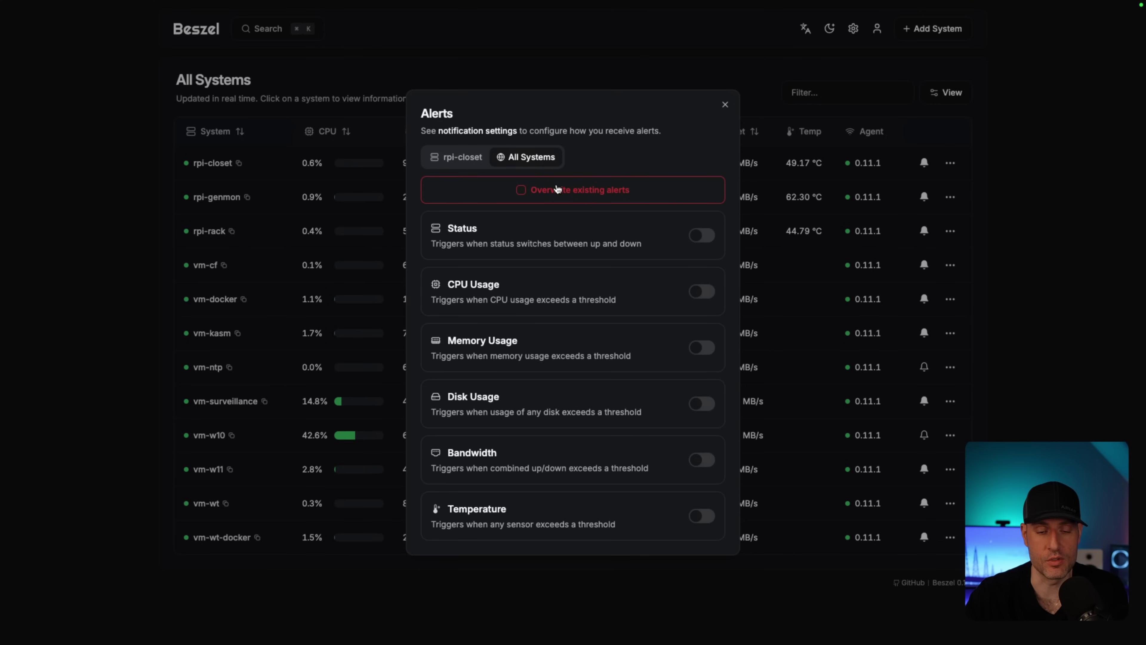
left_click(481, 164)
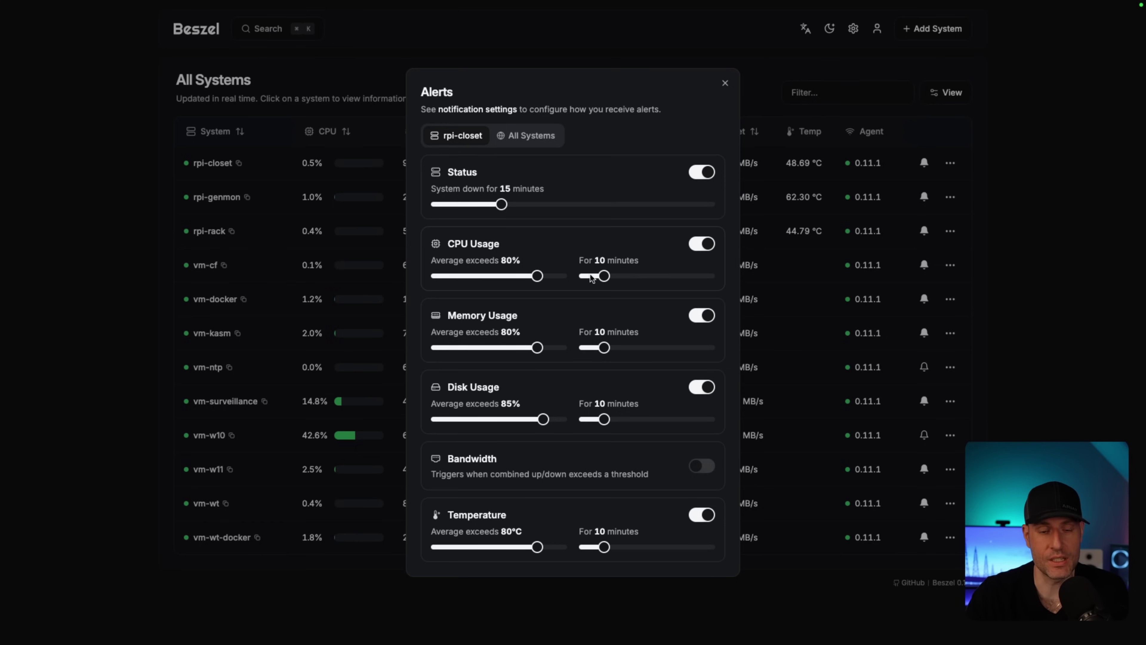
Step: Open the notification settings and examine the ntfy webhook URL used for the server-alerts topic
left_click(487, 112)
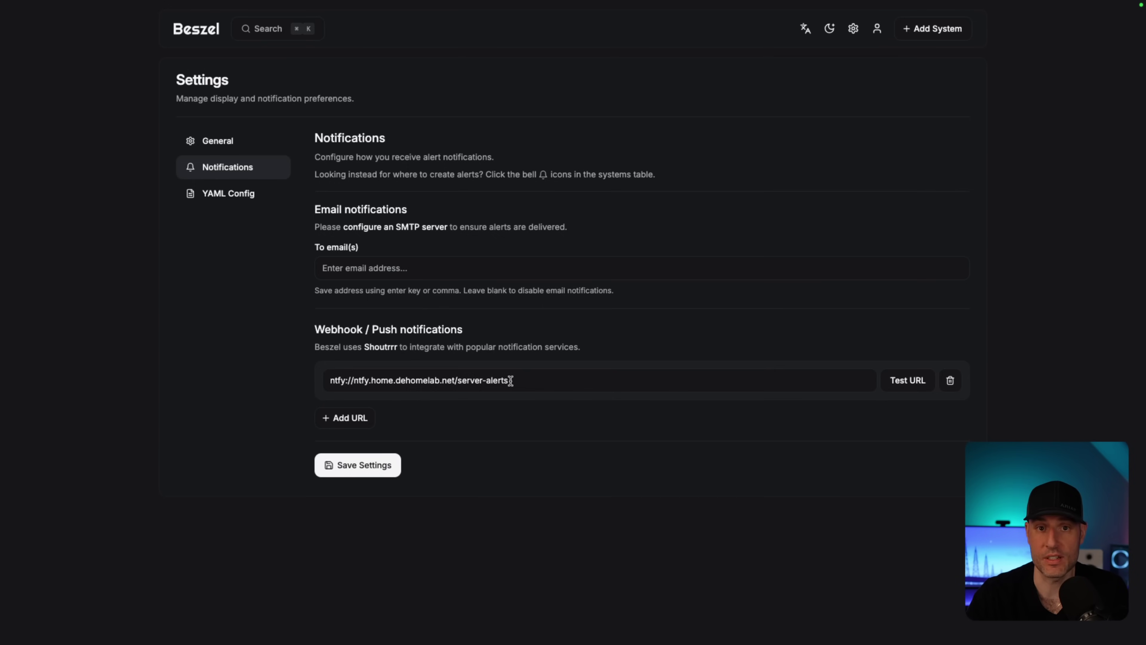
left_click_drag(527, 381, 324, 381)
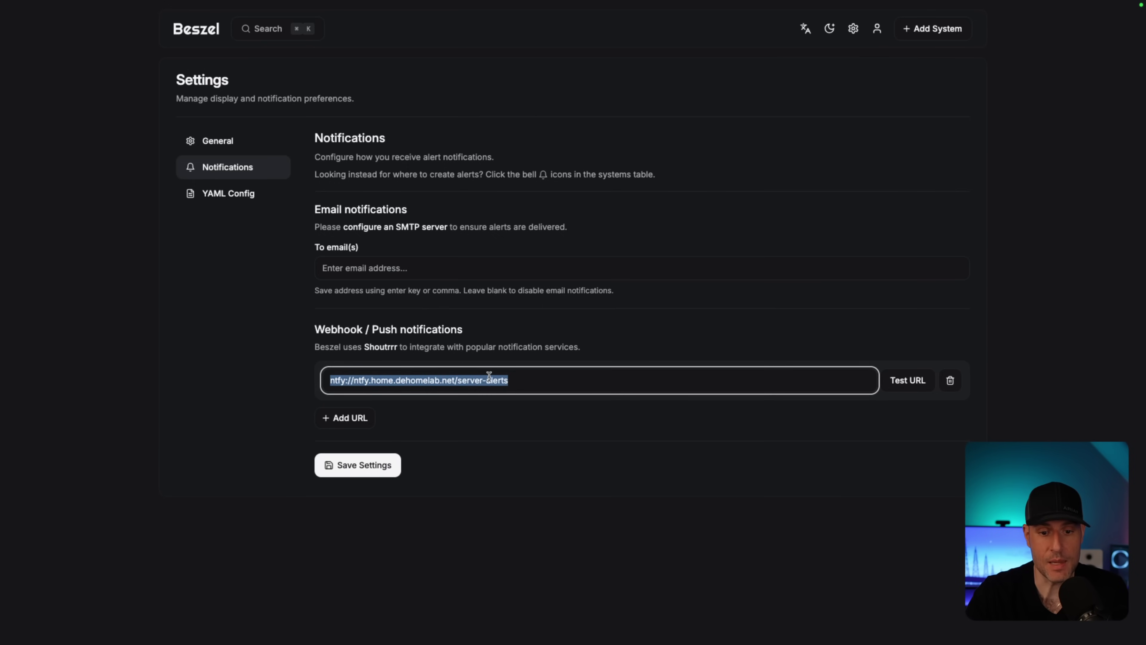
left_click(502, 381)
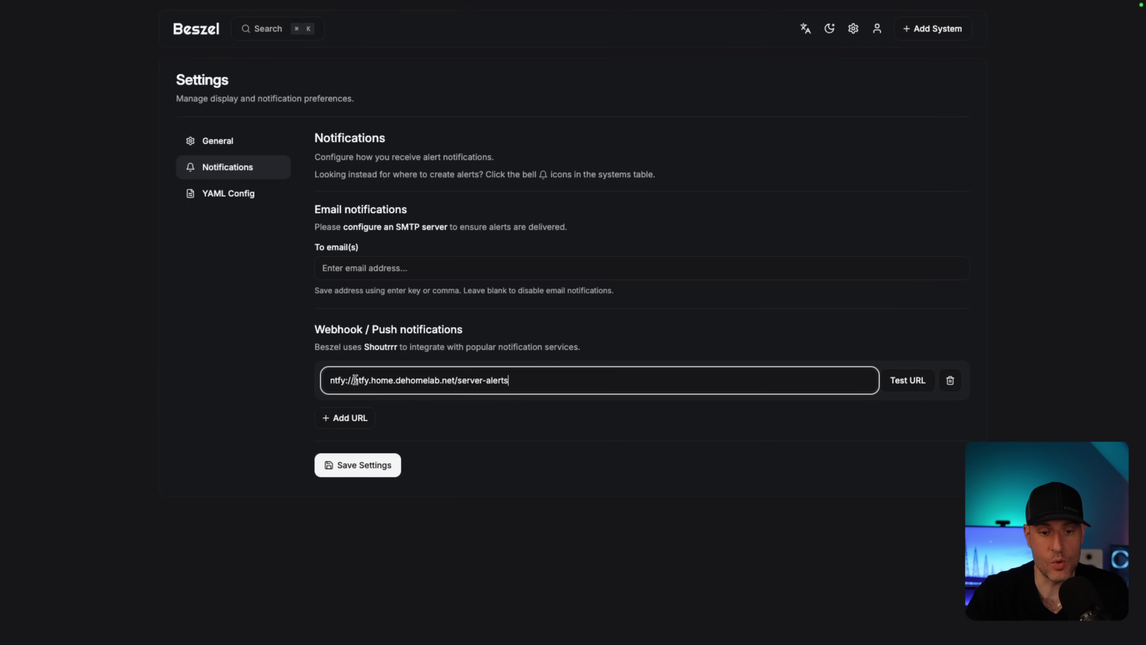
left_click_drag(359, 380, 532, 379)
left_click(532, 379)
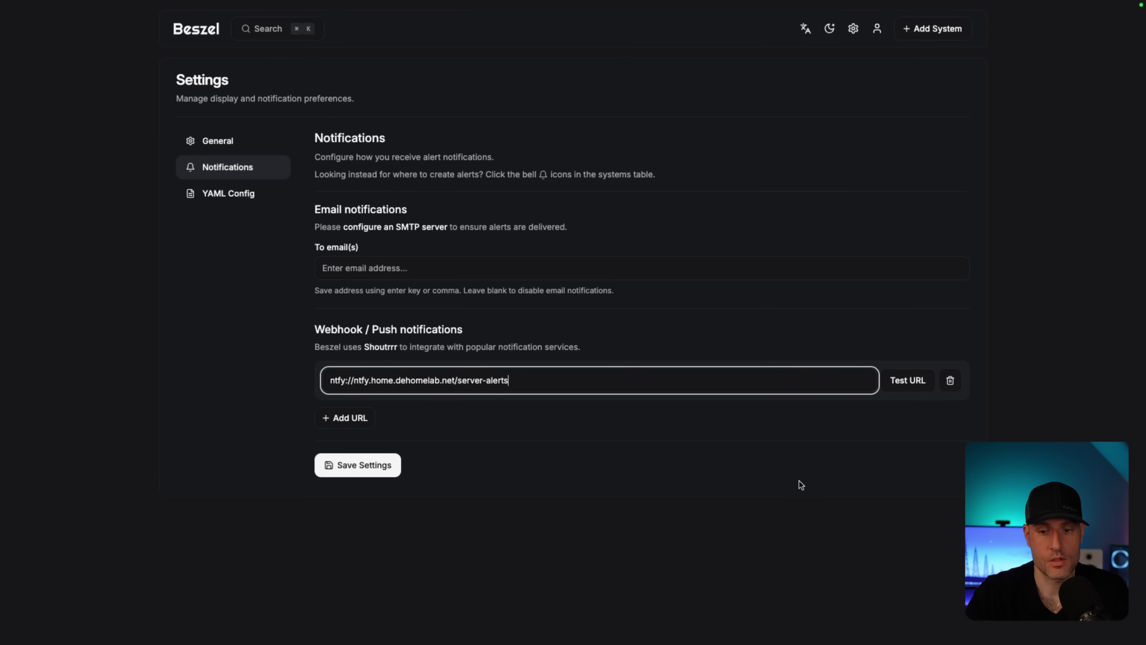
Step: Send a test notification to the ntfy webhook URL for the server-alerts topic
left_click(905, 390)
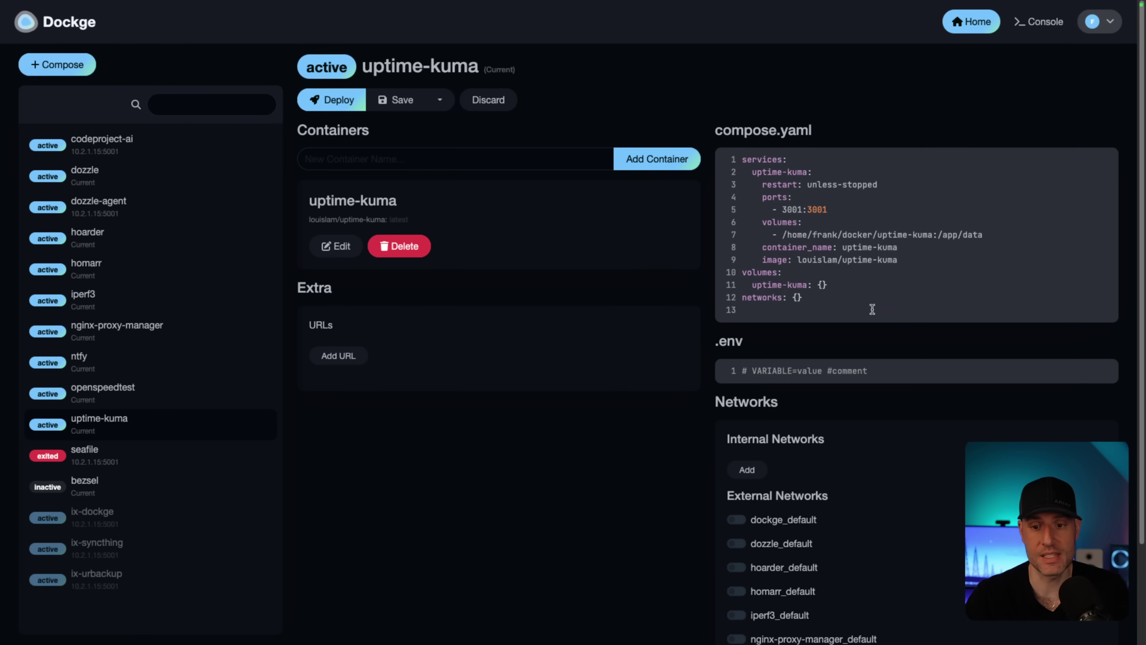
Step: Switch to Dockge and examine the compose.yaml of the uptime-kuma stack
left_click_drag(823, 292, 743, 156)
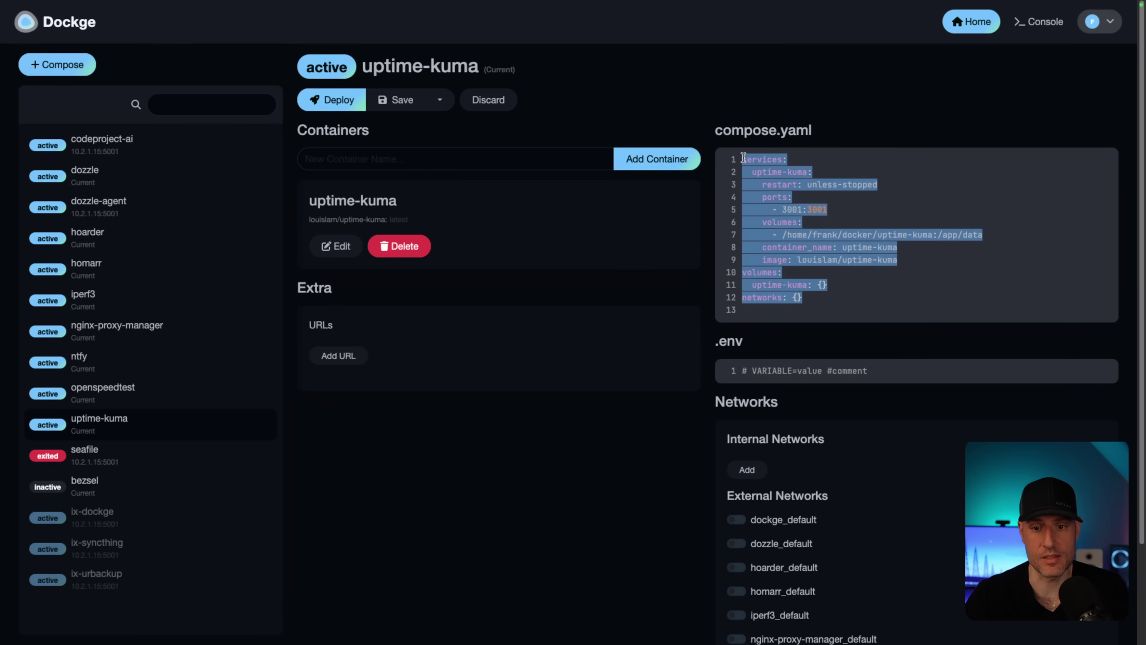
left_click(886, 311)
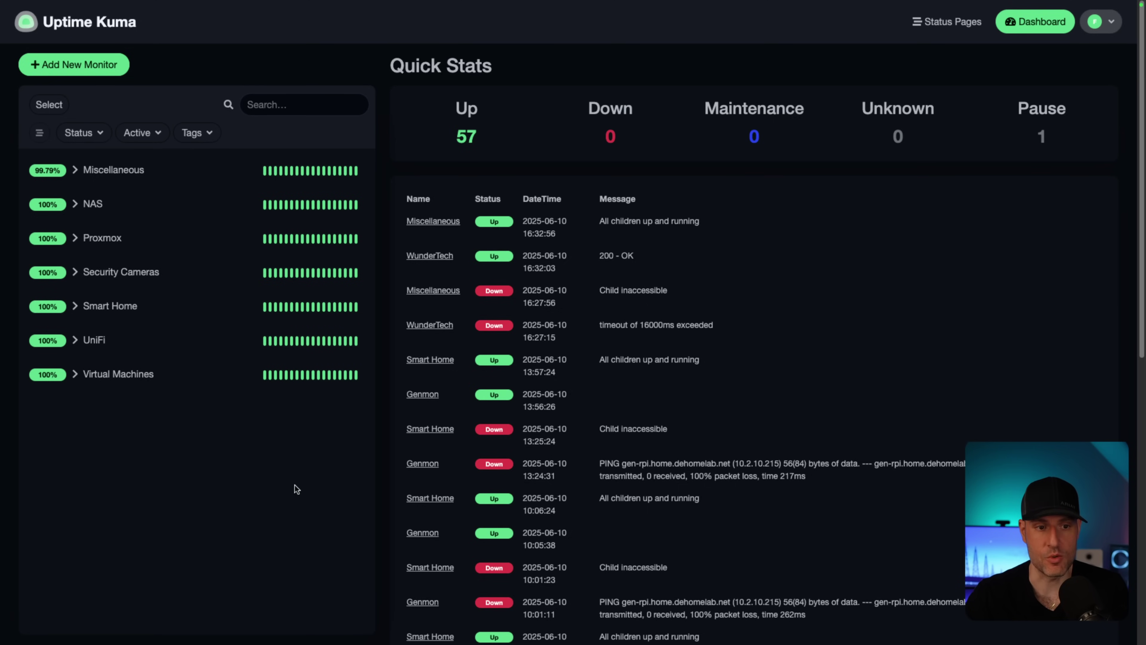
Step: Switch to Uptime Kuma, open the form for a new monitor and review the available monitor types
left_click(82, 76)
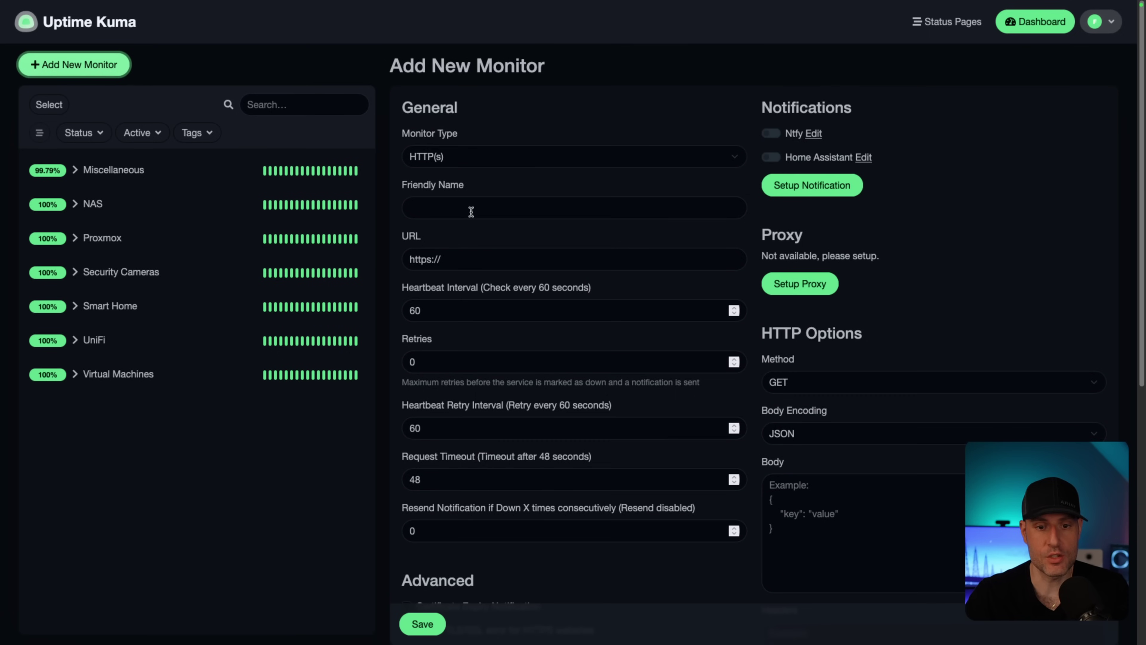
left_click(508, 163)
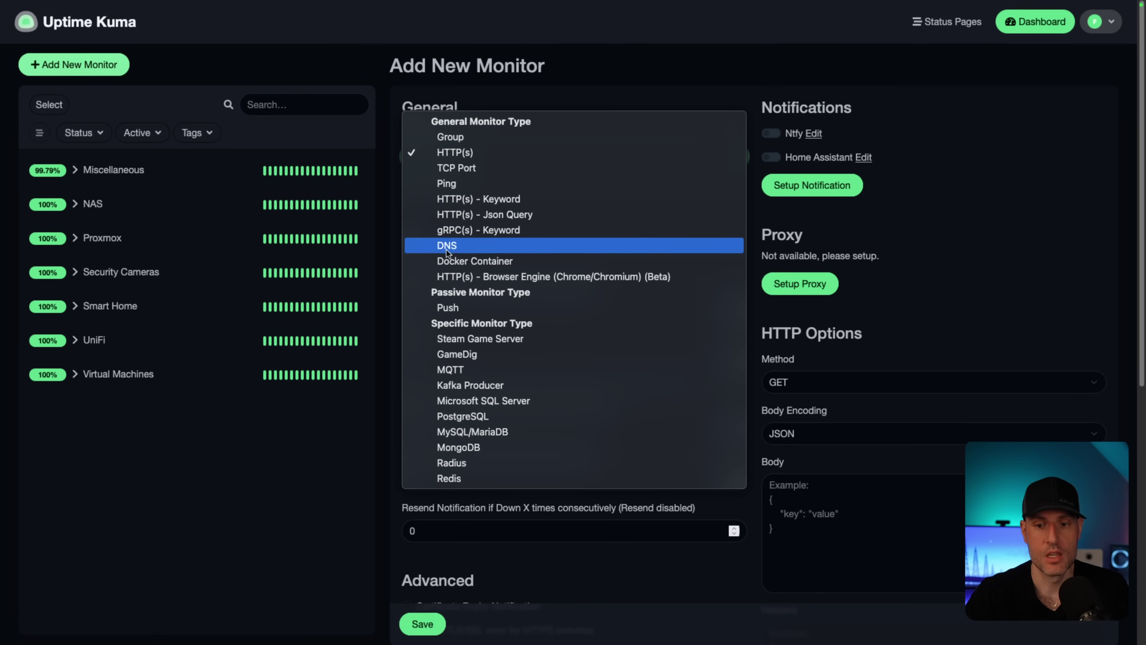
left_click(301, 475)
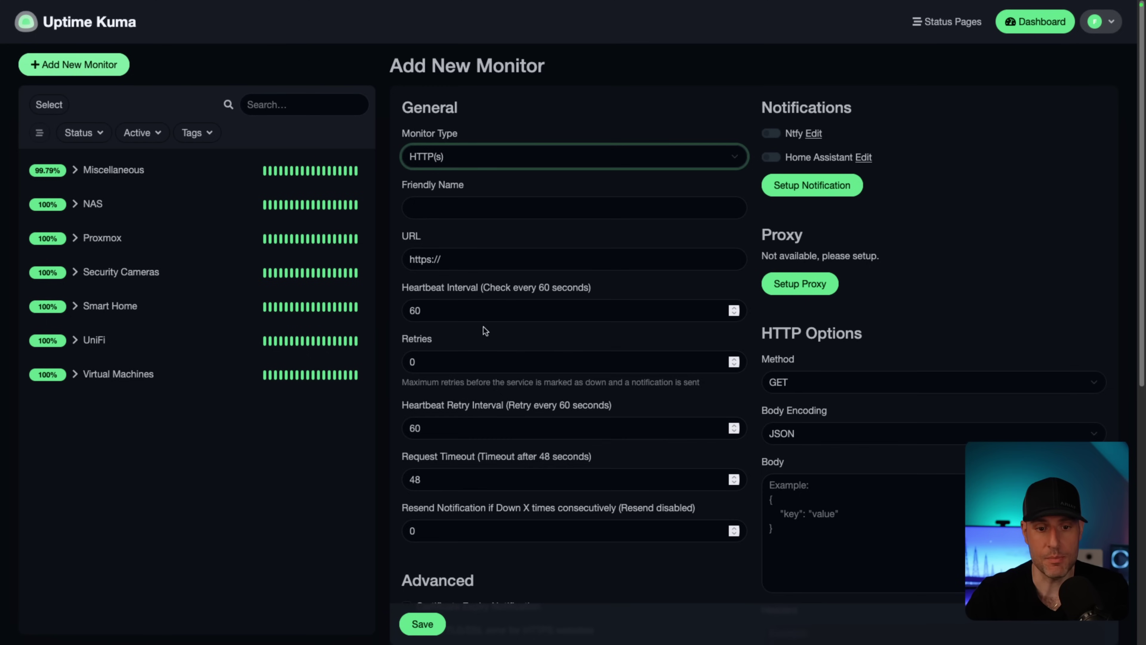
Step: Examine the URL, heartbeat interval and retries settings of the new HTTP(s) monitor
left_click(480, 260)
left_click_drag(480, 260, 407, 262)
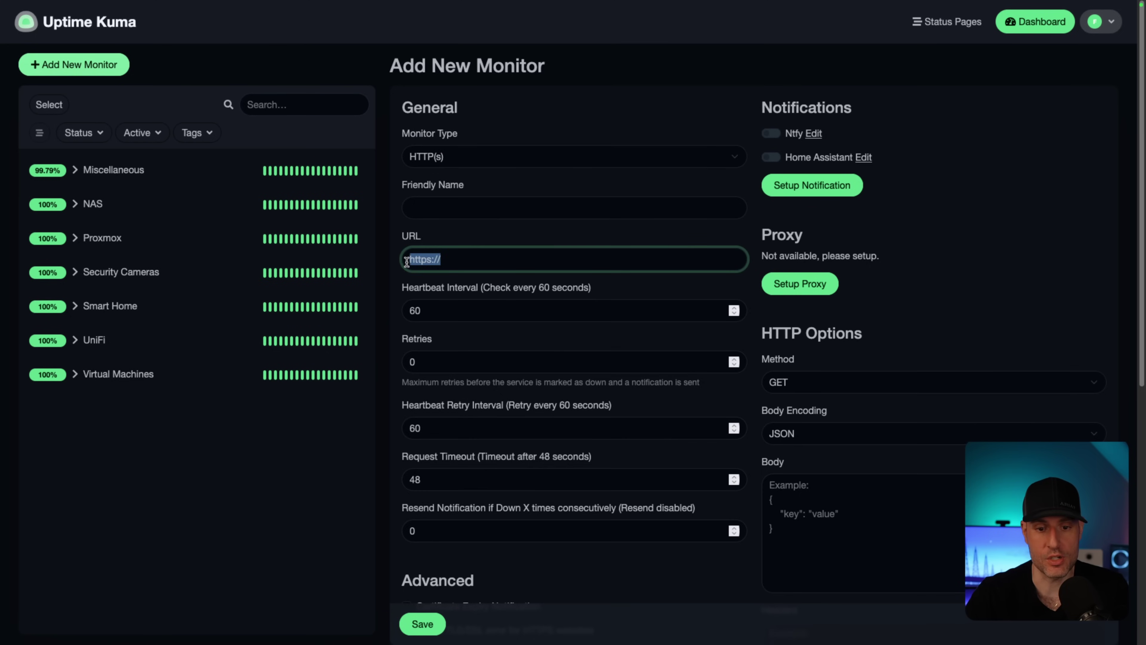
left_click(441, 309)
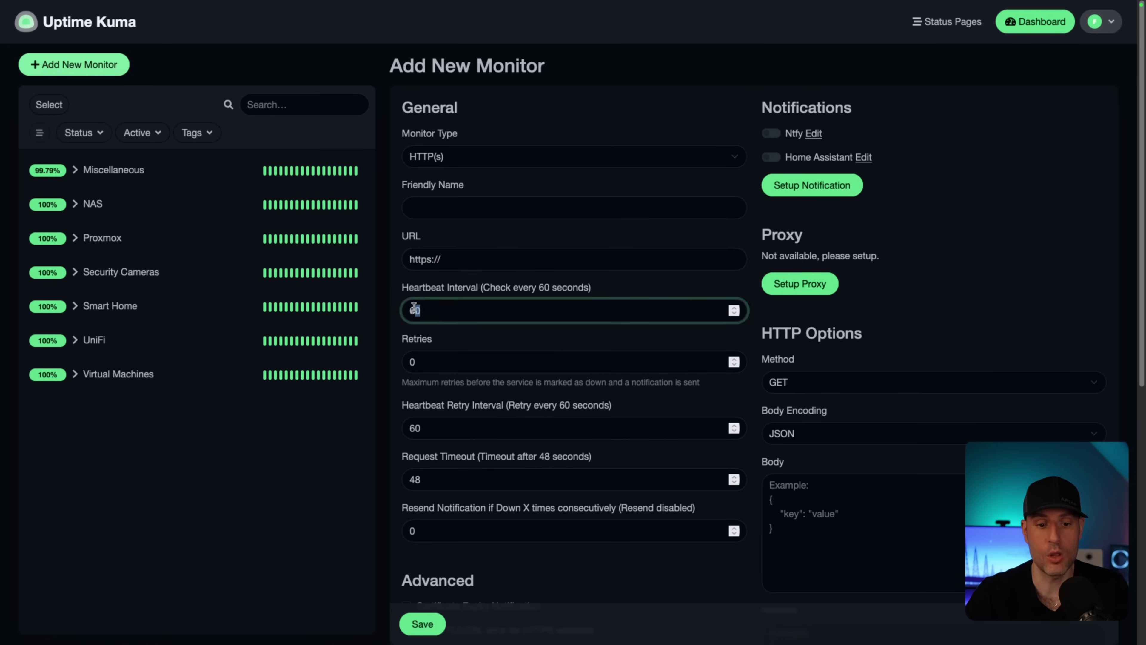
left_click(428, 363)
left_click_drag(427, 364, 397, 361)
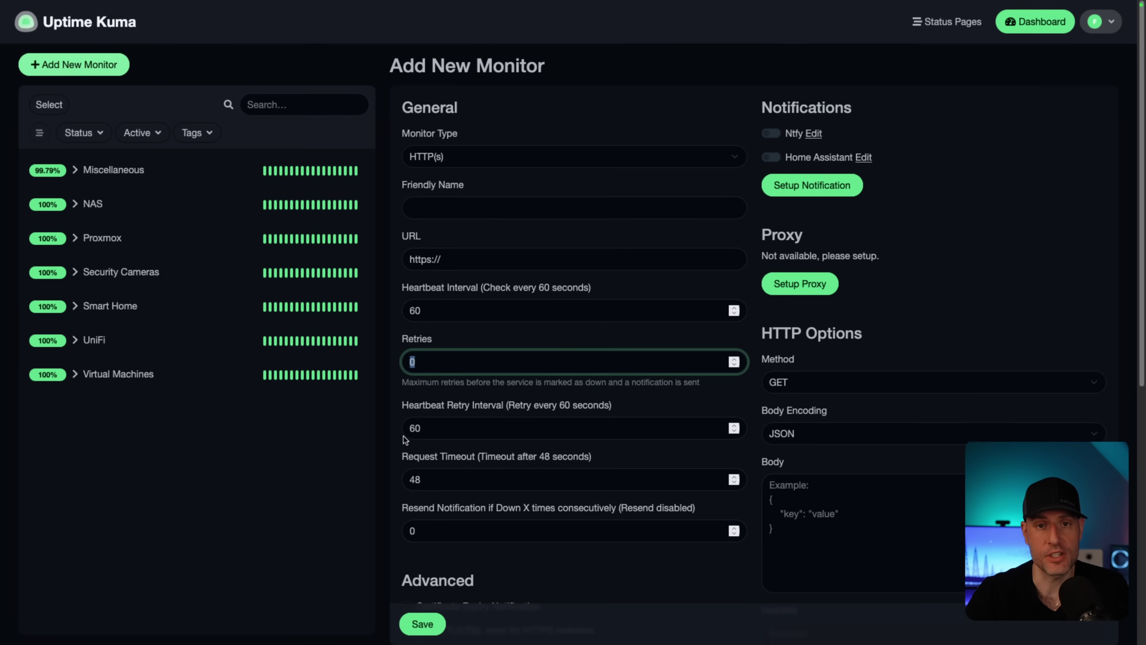
left_click(456, 365)
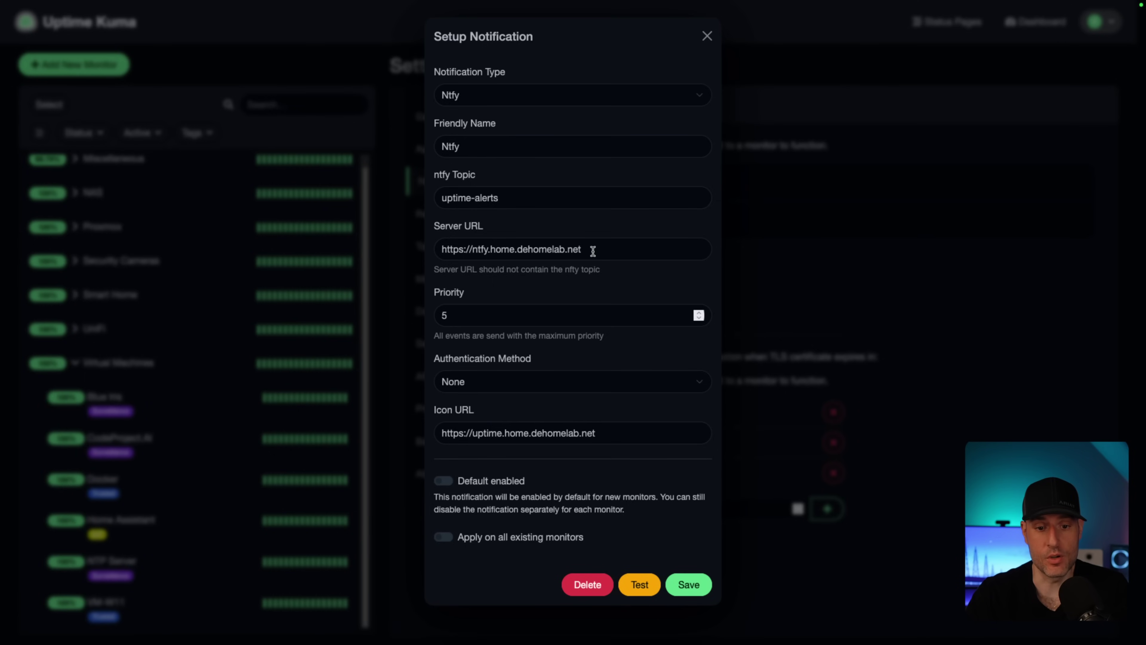
Step: Examine the ntfy topic in the setup of the existing Ntfy notification
left_click_drag(512, 202, 436, 202)
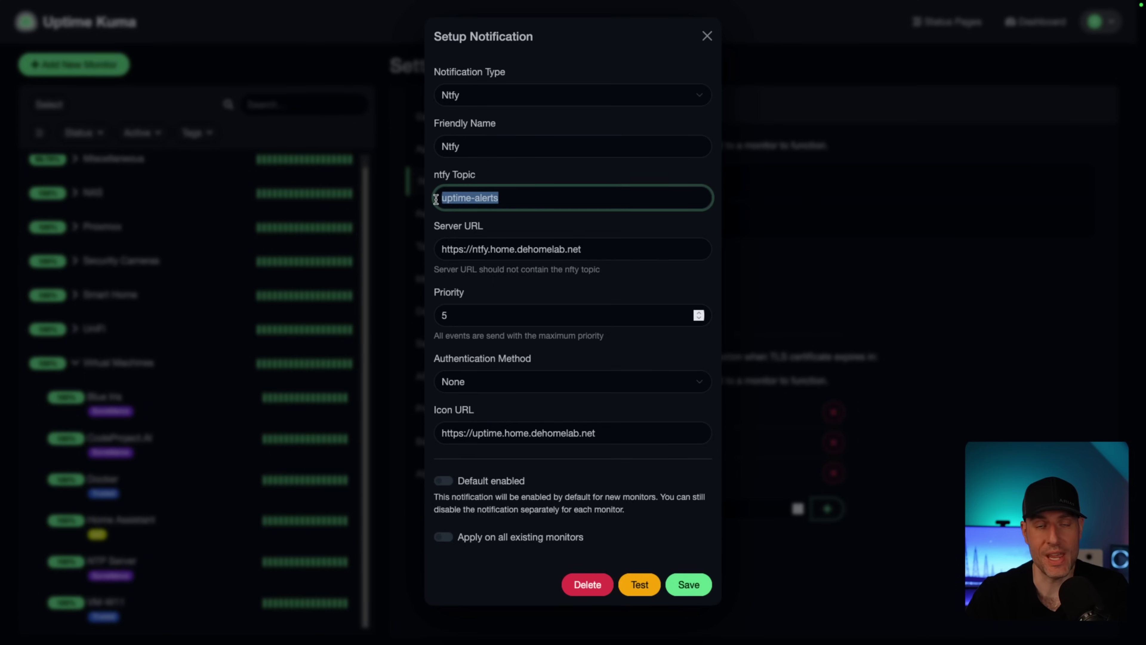
left_click(505, 199)
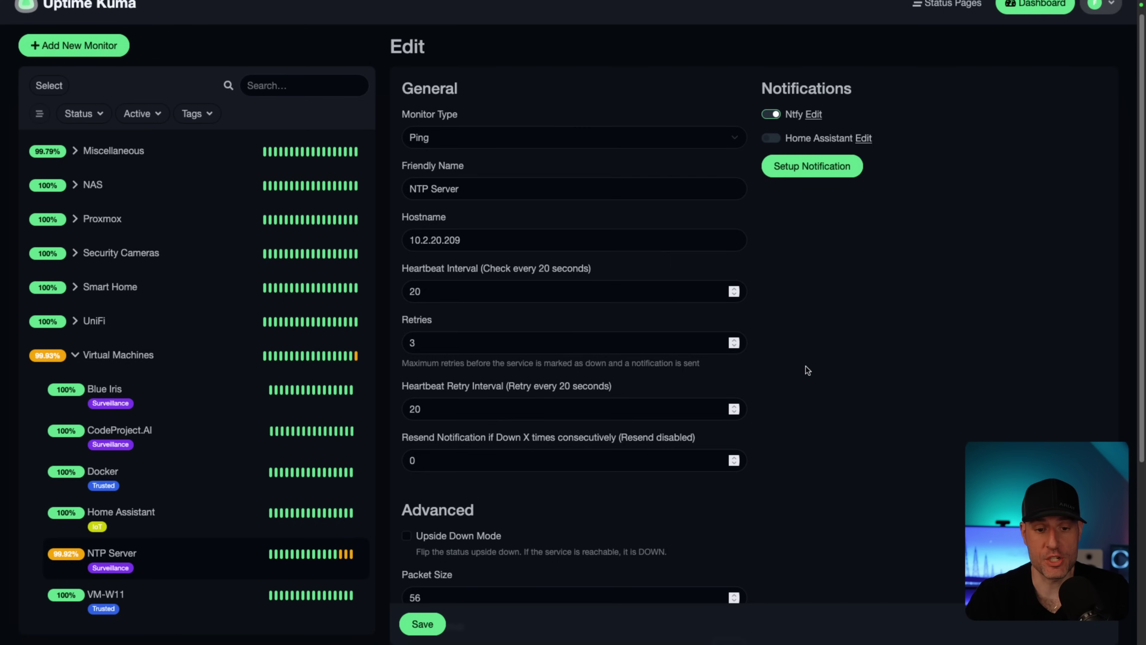
Step: Set the retries of the NTP Server ping monitor to 5
double_click(410, 338)
type("5")
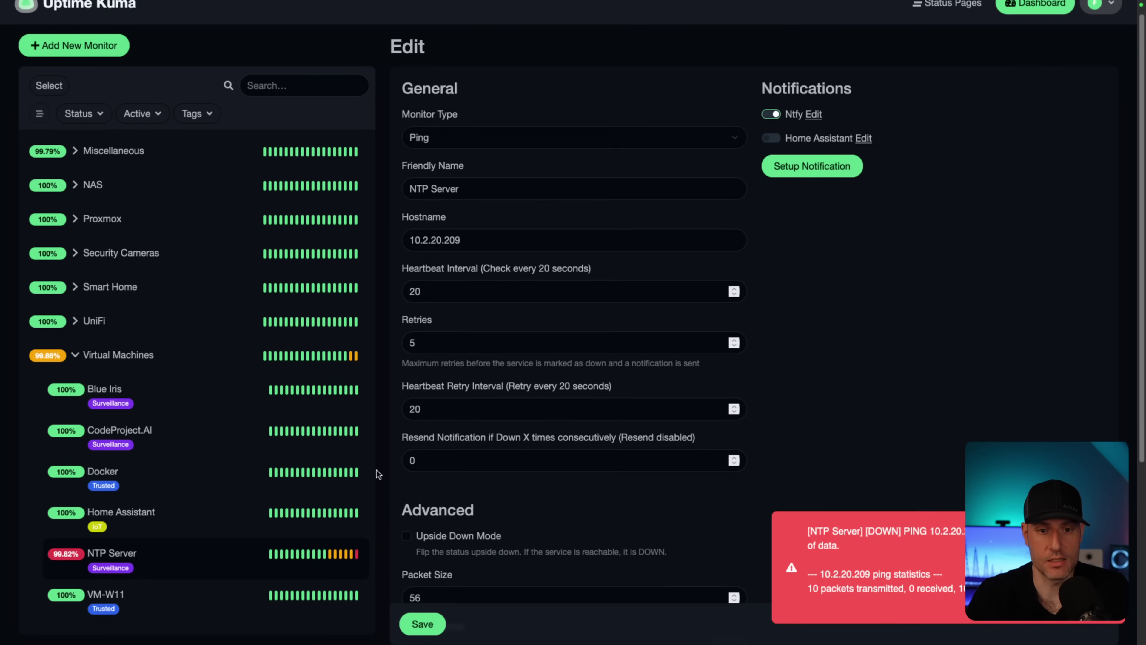
key("ctrl+Tab")
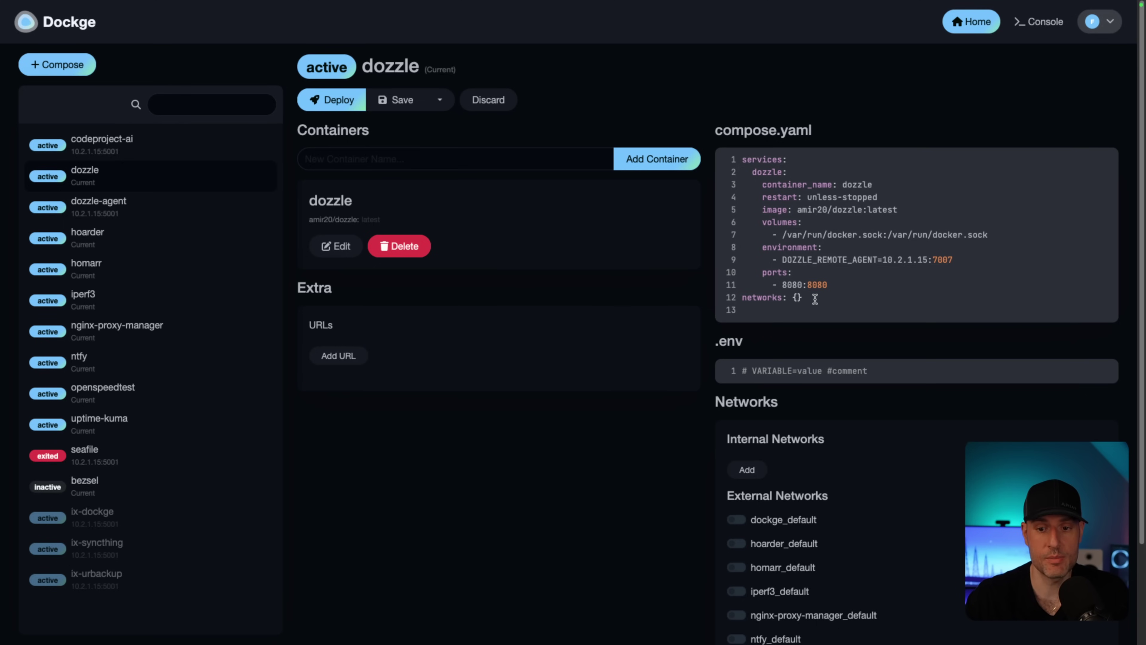
Step: Switch to Dockge and examine the dozzle stack's compose.yaml, including its DOZZLE_REMOTE_AGENT environment line
left_click_drag(823, 298, 741, 160)
left_click(829, 284)
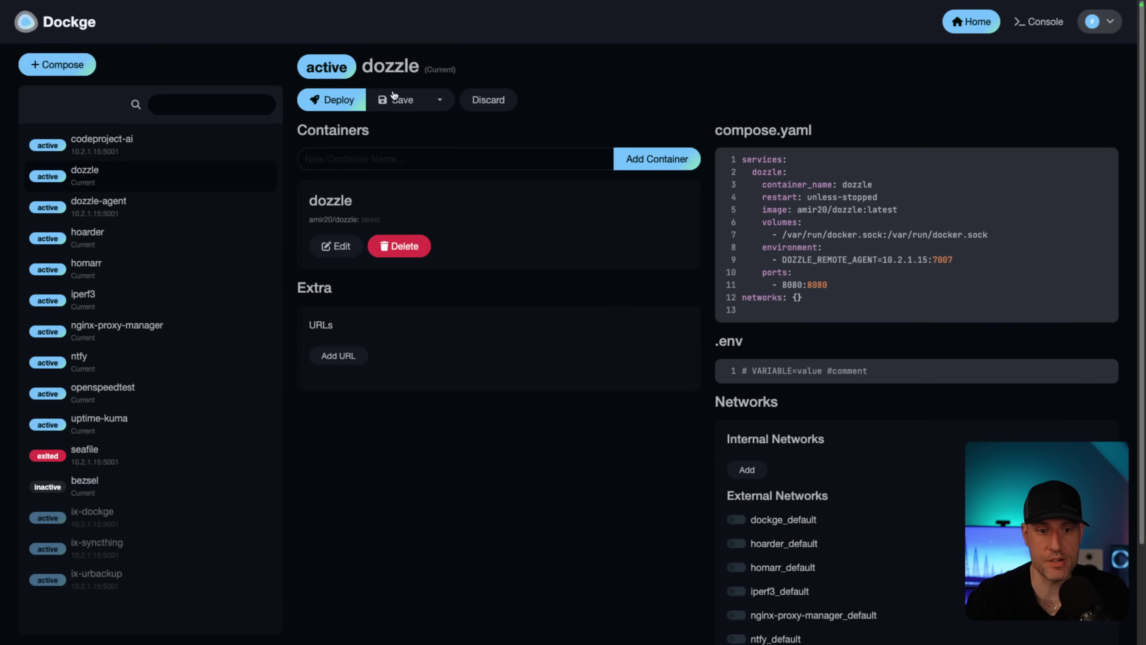
left_click_drag(742, 260, 961, 261)
left_click(966, 260)
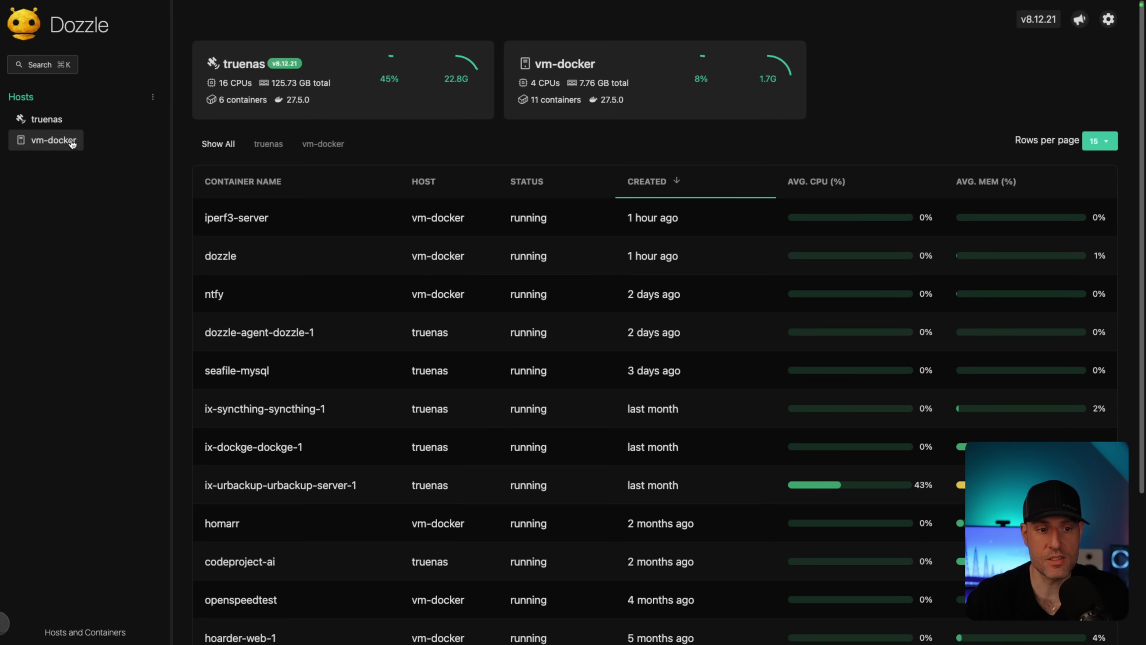
Step: Switch to Dozzle, list the containers on the vm-docker host and open the logs of the homarr container
left_click(72, 142)
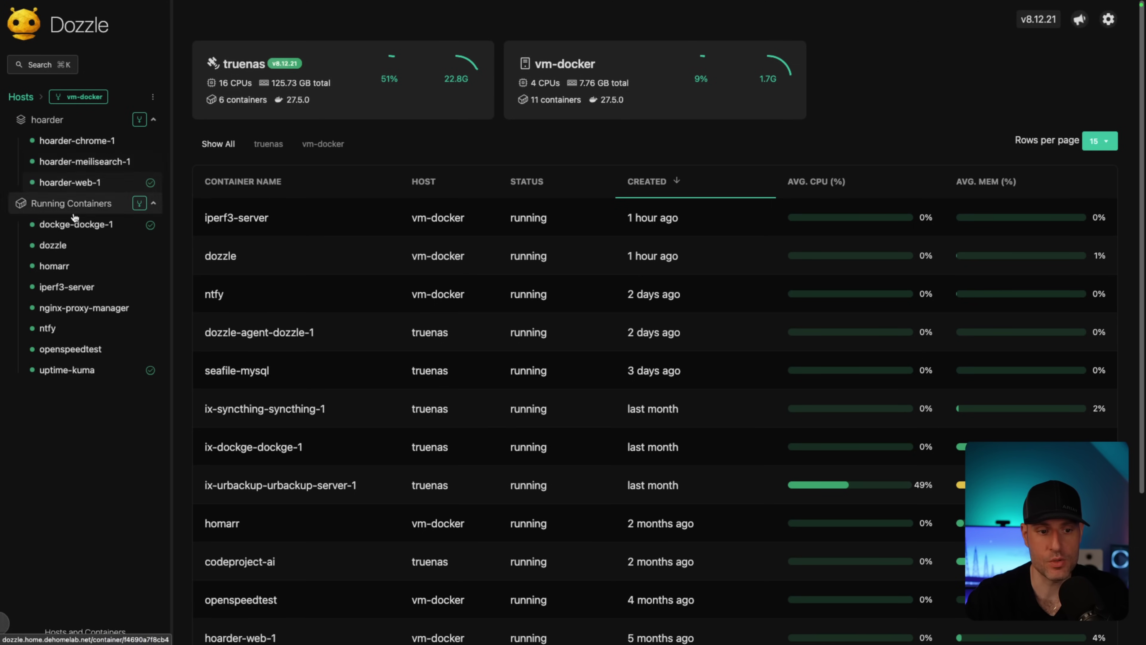
left_click(57, 270)
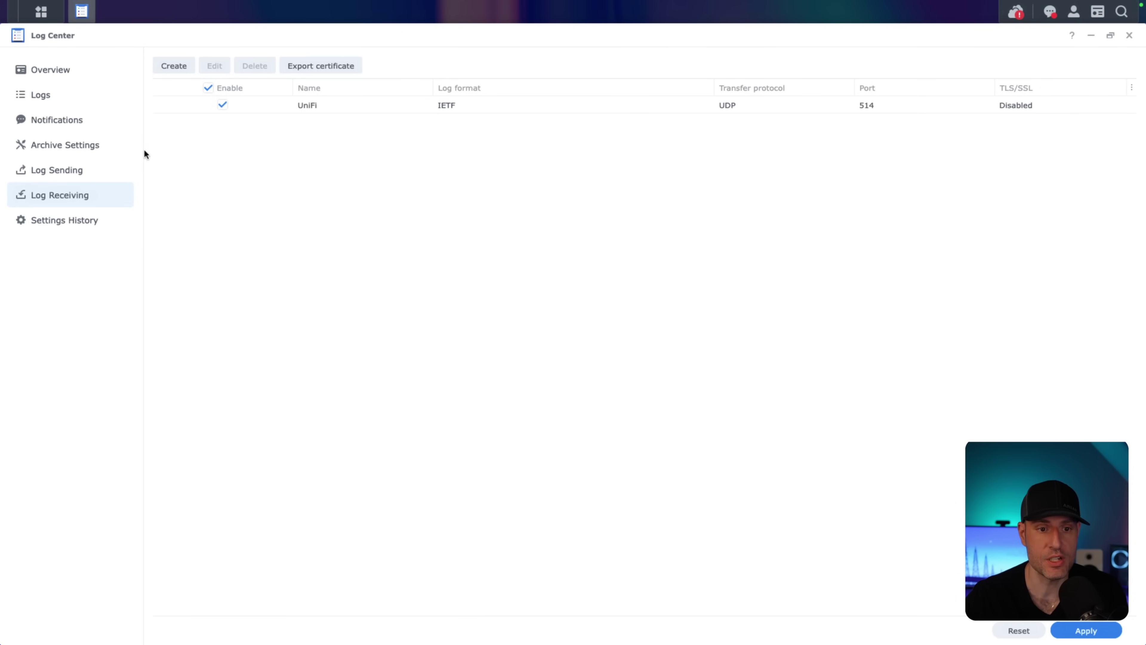
Step: Switch to Synology Log Center and open the UniFi log receiving rule for editing
left_click(293, 106)
left_click(214, 66)
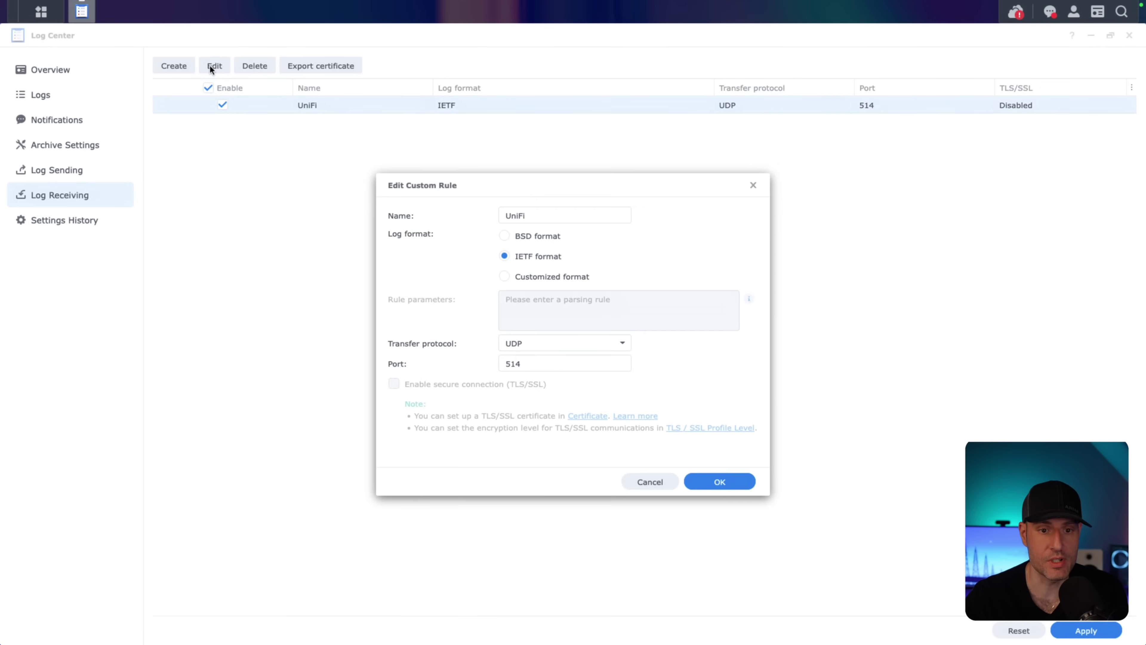